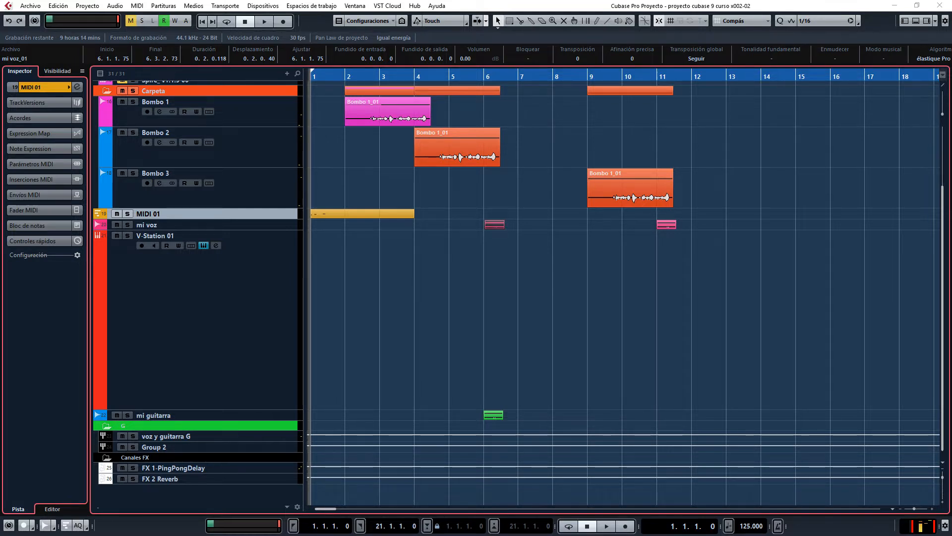
# Save the project, save a new version of it, and close the Serum plug-in window
pyautogui.scroll(2, 396, 250)
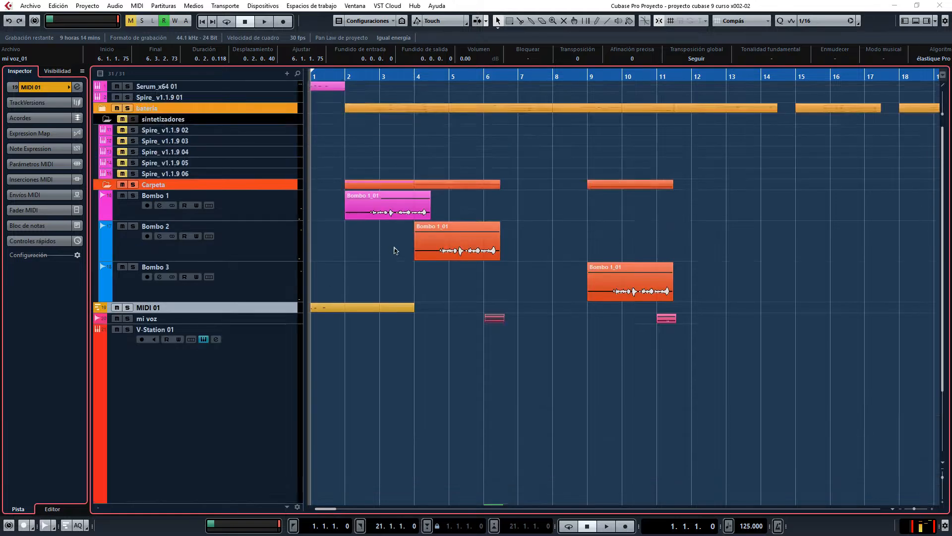
pyautogui.scroll(-2, 395, 250)
pyautogui.click(31, 7)
pyautogui.click(32, 7)
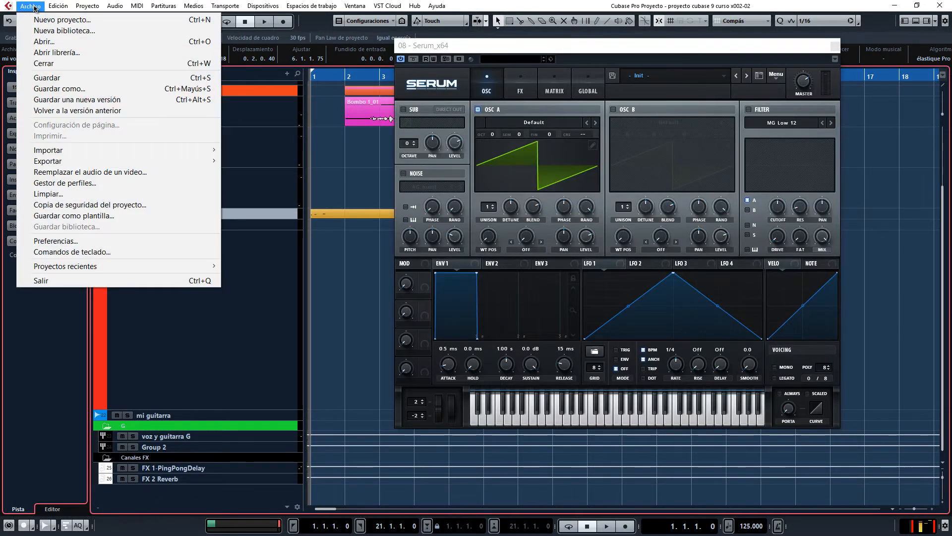
pyautogui.click(59, 78)
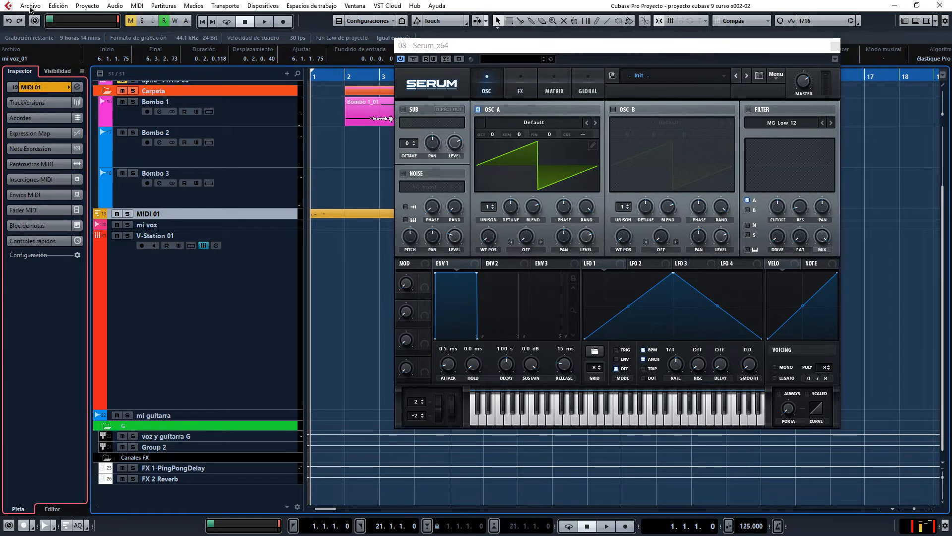
pyautogui.click(31, 6)
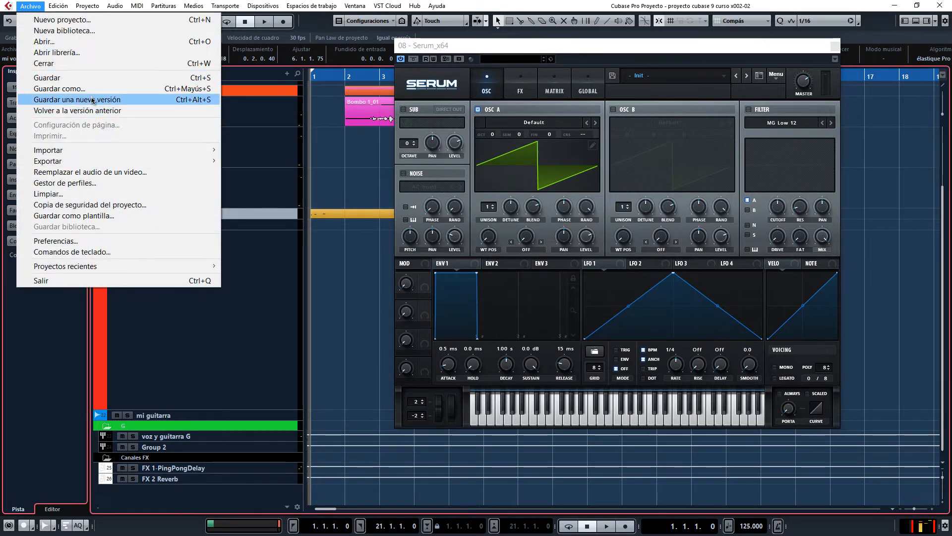
pyautogui.click(53, 102)
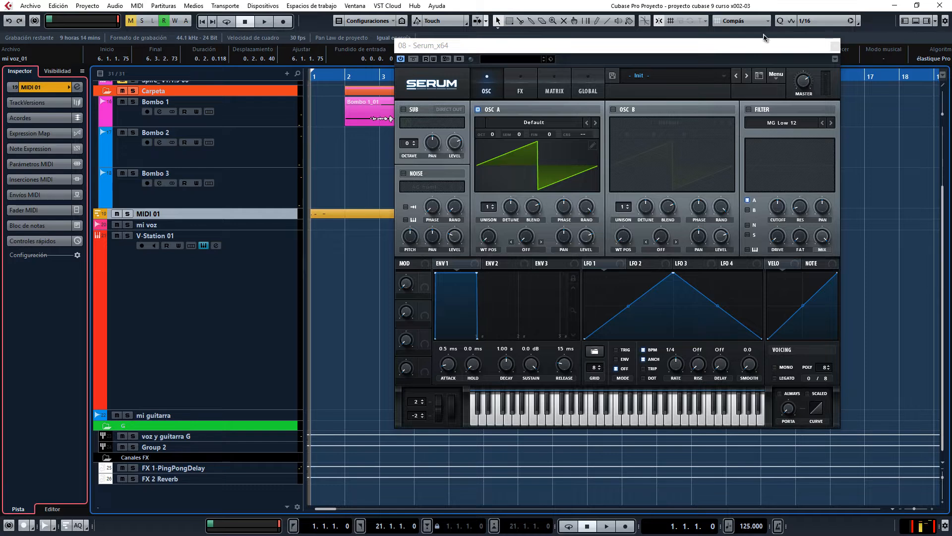
pyautogui.click(835, 45)
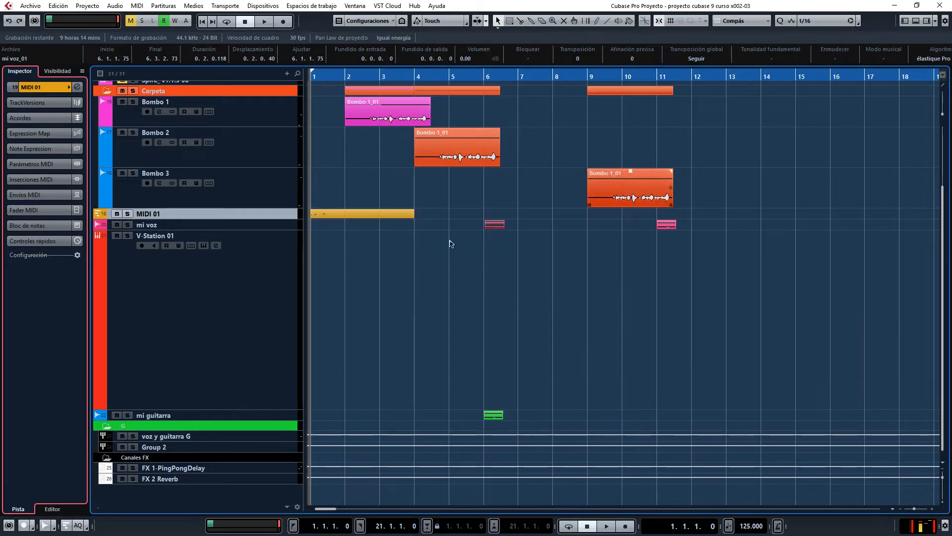
# Delete all tracks from the project, from Serum_x64 01 down to FX 2 Reverb
pyautogui.click(242, 322)
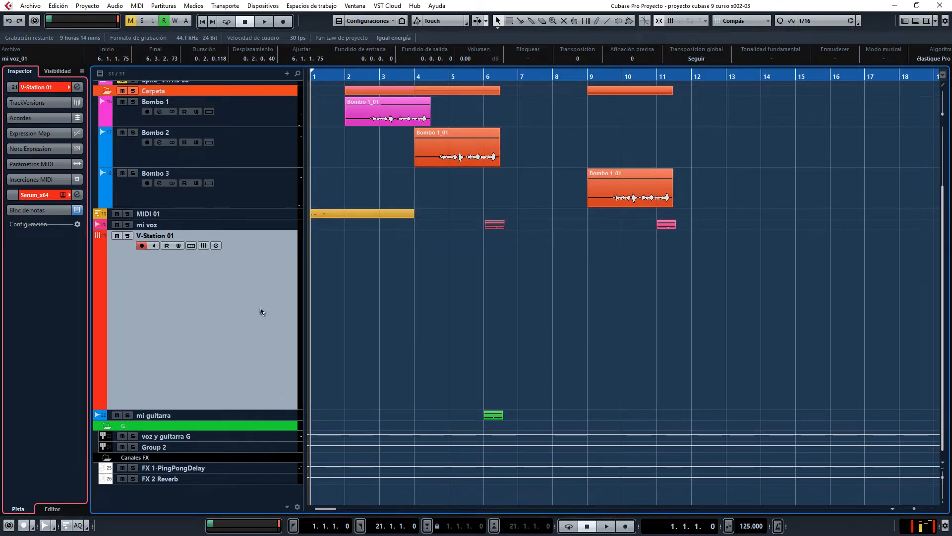
pyautogui.scroll(4, 261, 312)
pyautogui.keyDown('shift'); pyautogui.click(286, 90); pyautogui.keyUp('shift')
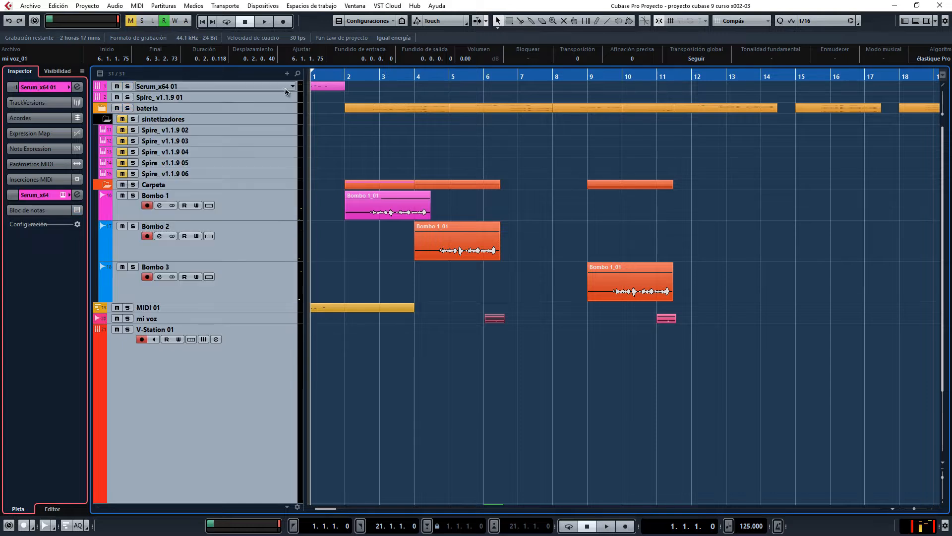
pyautogui.rightClick(286, 90)
pyautogui.click(330, 132)
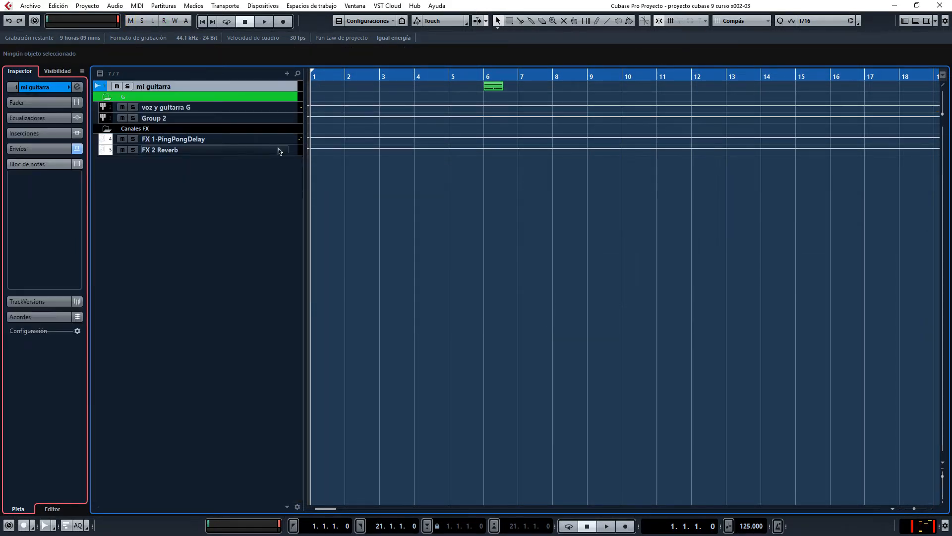
pyautogui.keyDown('shift'); pyautogui.click(281, 150); pyautogui.keyUp('shift')
pyautogui.rightClick(280, 149)
pyautogui.click(320, 187)
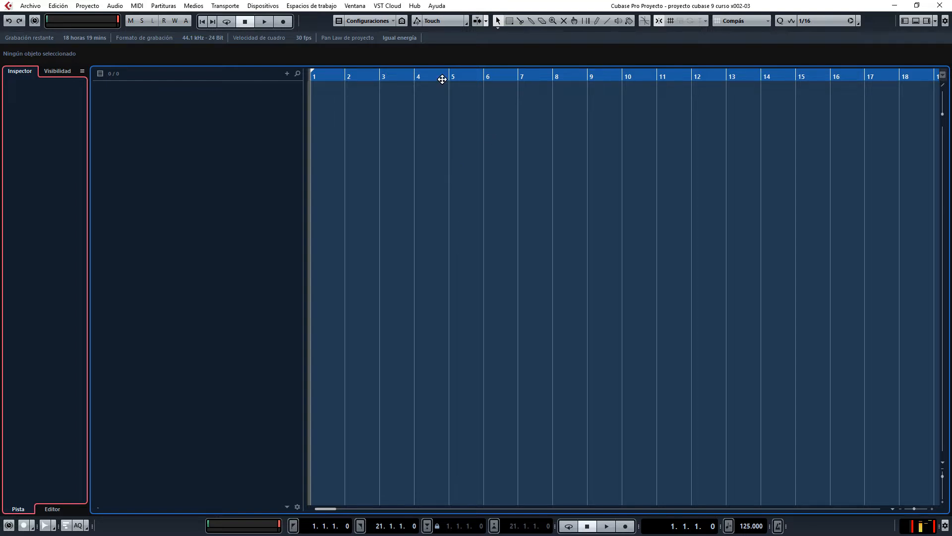
pyautogui.click(234, 6)
pyautogui.click(549, 284)
pyautogui.press('F2')
pyautogui.press('F2')
pyautogui.press('F2')
pyautogui.press('F2')
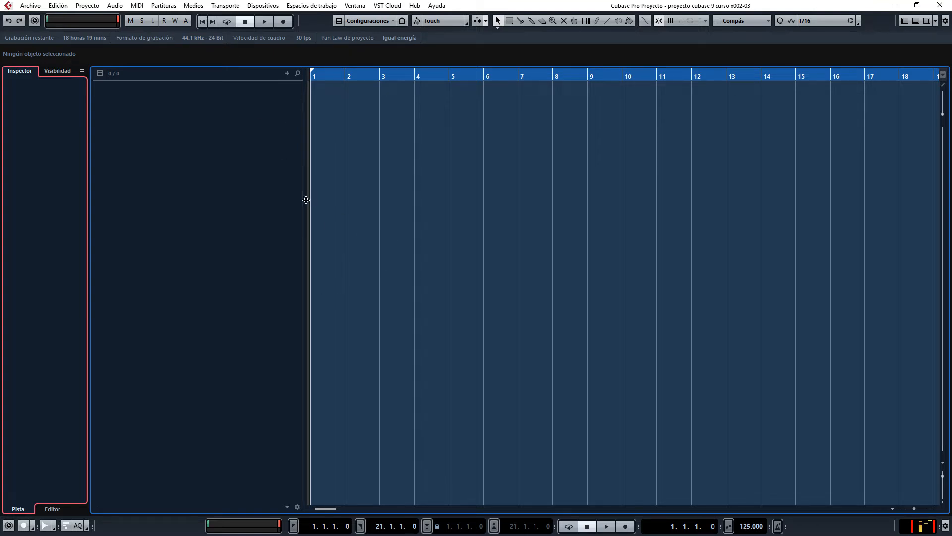
# Narrow the track list and add one mono audio track routed to Stereo Out
pyautogui.moveTo(303, 200); pyautogui.dragTo(219, 203)
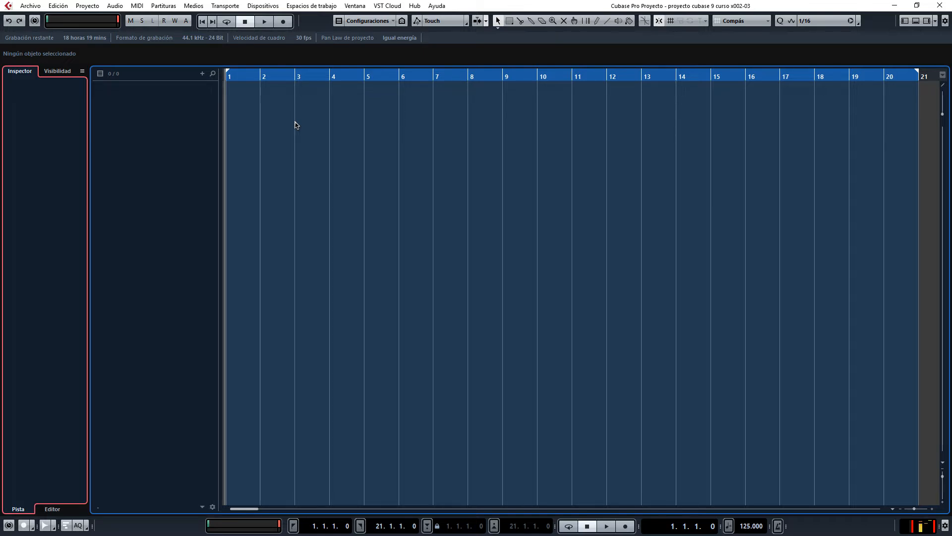
pyautogui.rightClick(162, 108)
pyautogui.click(203, 115)
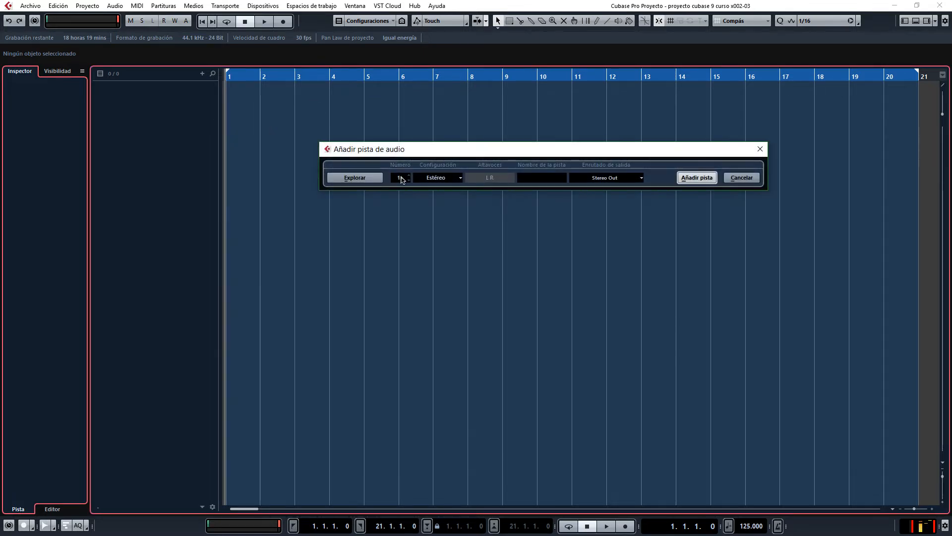
pyautogui.click(432, 177)
pyautogui.click(437, 191)
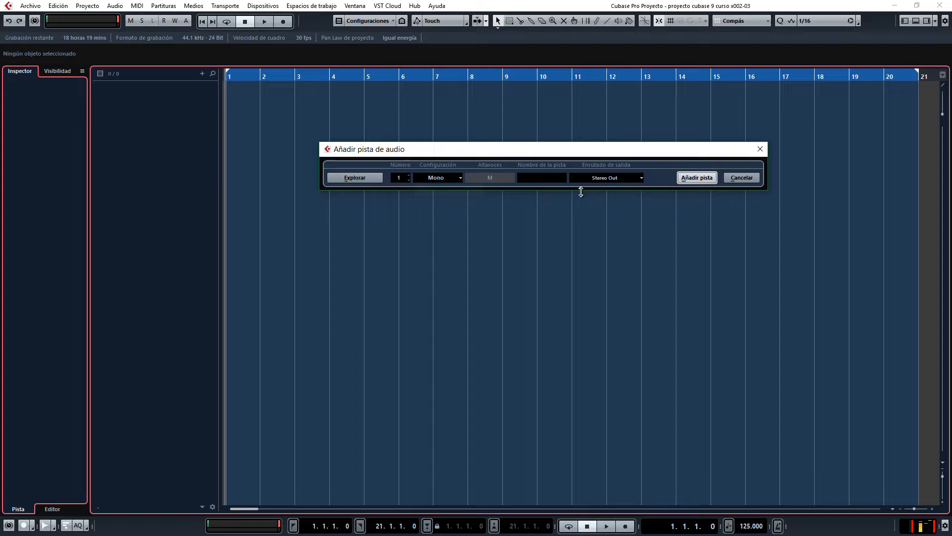
pyautogui.click(697, 178)
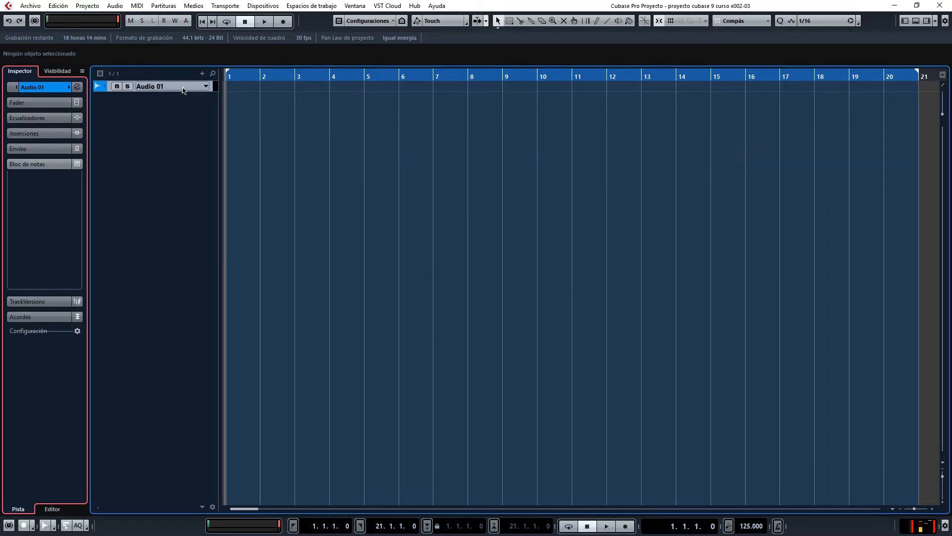
# Increase the audio track's height and record a short take on it from bar 1 to about bar 4
pyautogui.moveTo(187, 91); pyautogui.dragTo(181, 181)
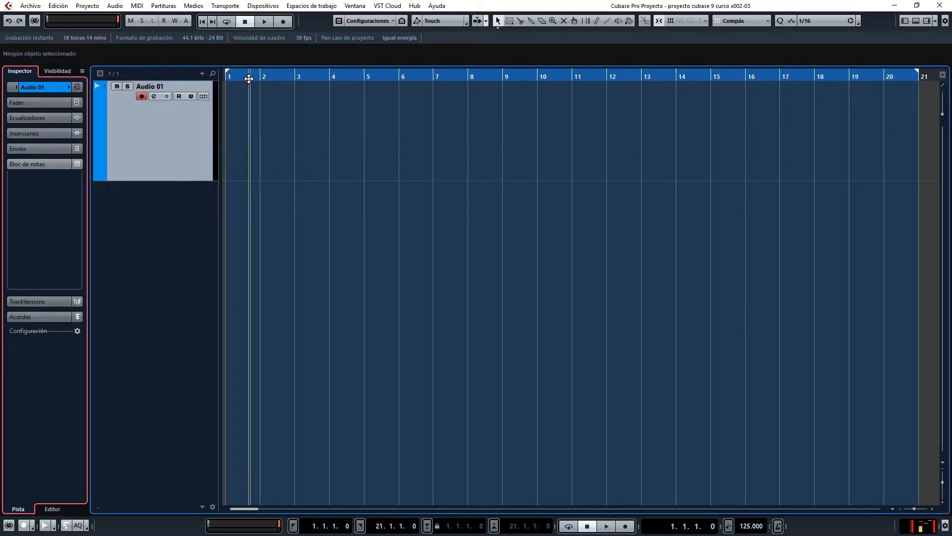
pyautogui.click(283, 21)
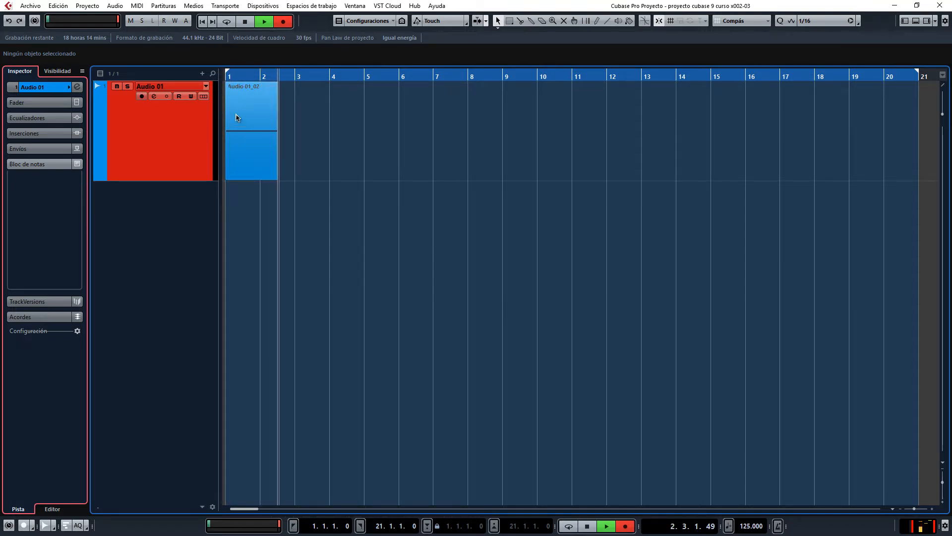
pyautogui.click(246, 21)
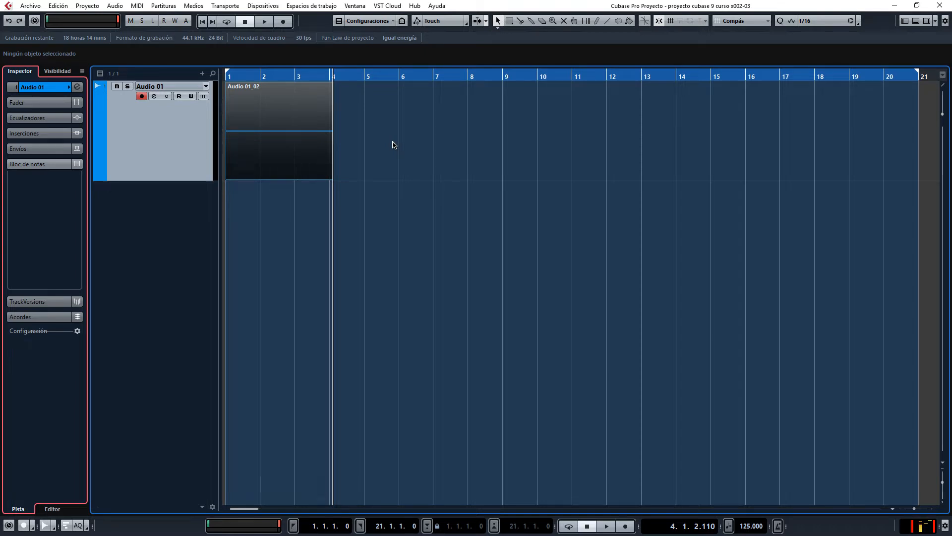
# Set the audio track's input to Derecha of Stereo In and record a second take from bar 4 to nearly bar 11
pyautogui.click(45, 87)
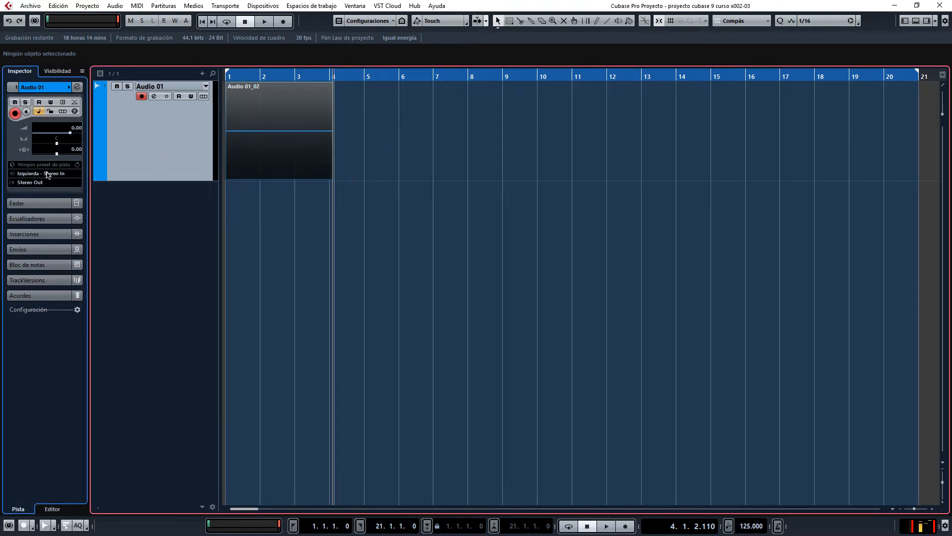
pyautogui.click(48, 175)
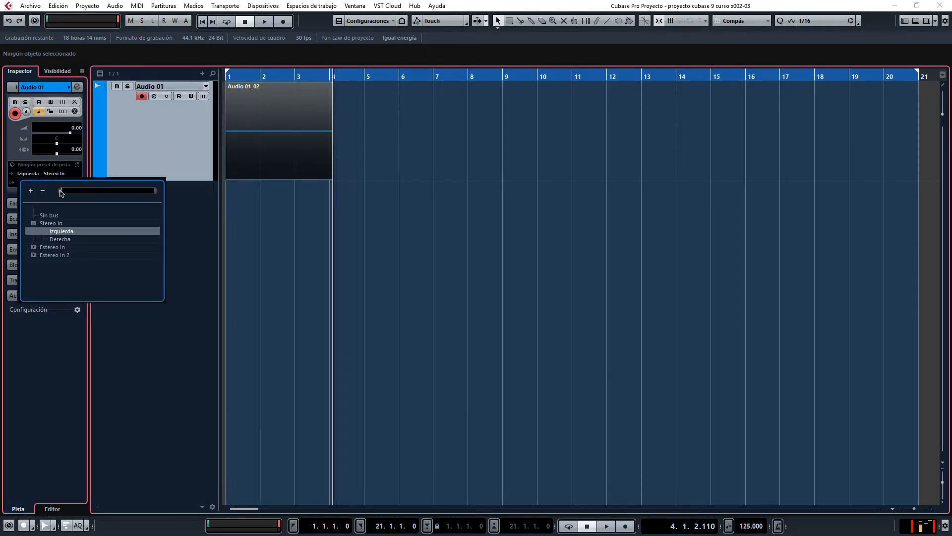
pyautogui.click(64, 240)
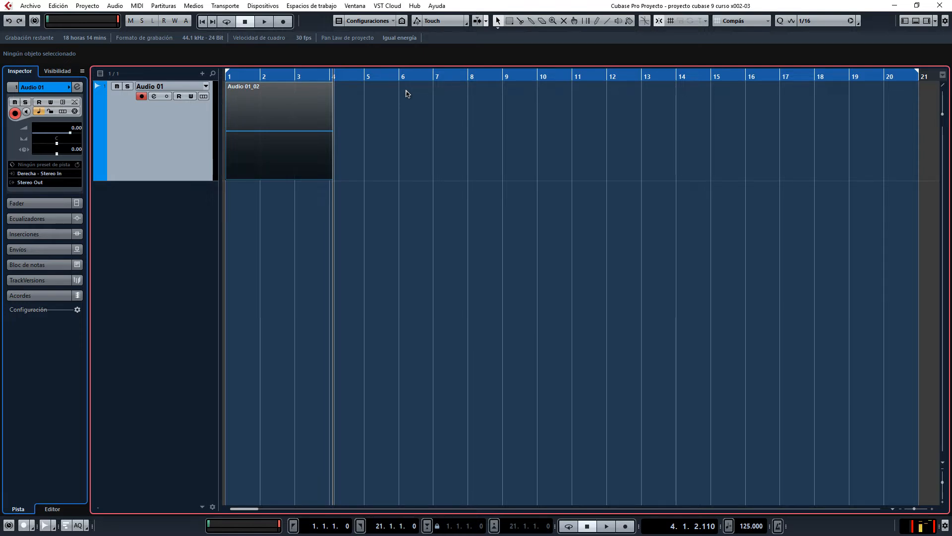
pyautogui.click(284, 22)
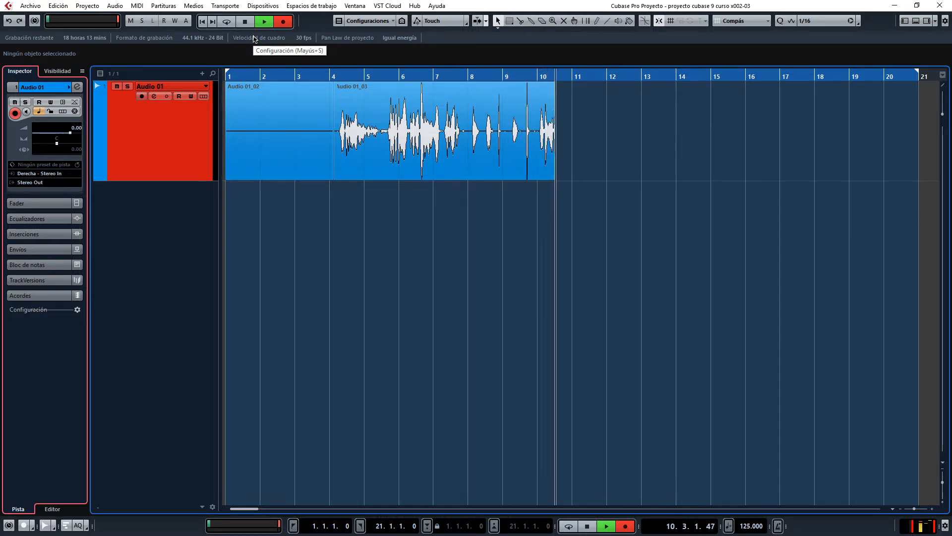
pyautogui.press('space')
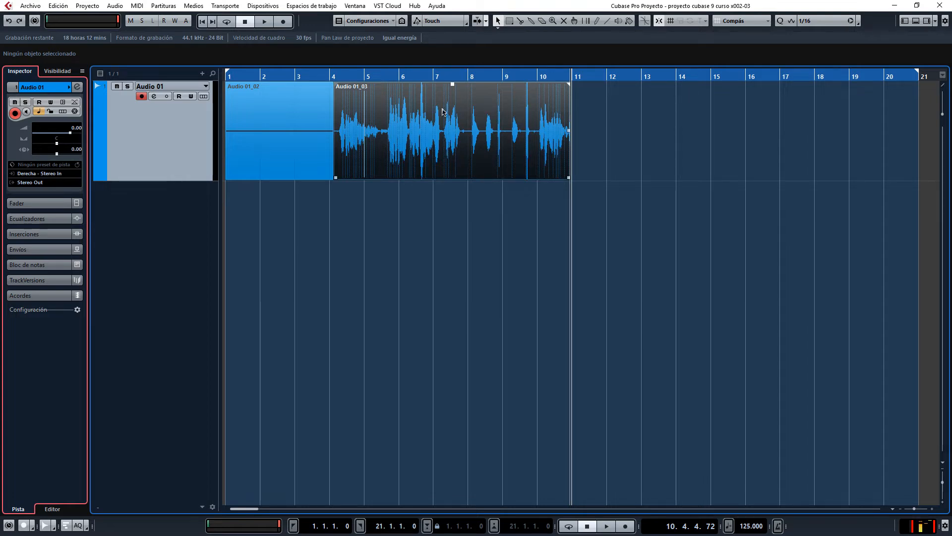
# Play back the second take from about bar 8 to listen to the separate sounds recorded there
pyautogui.scroll(5, 470, 135)
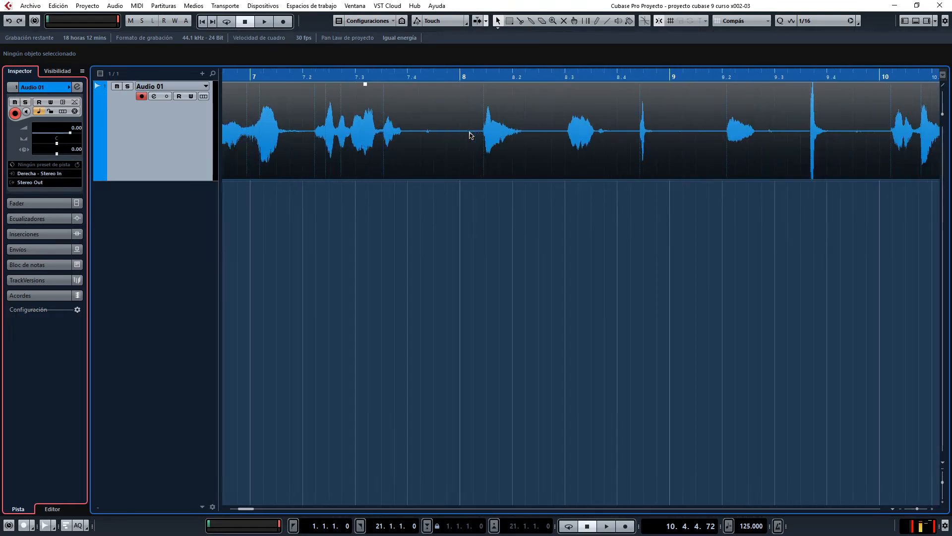
pyautogui.scroll(-5, 484, 135)
pyautogui.scroll(5, 488, 133)
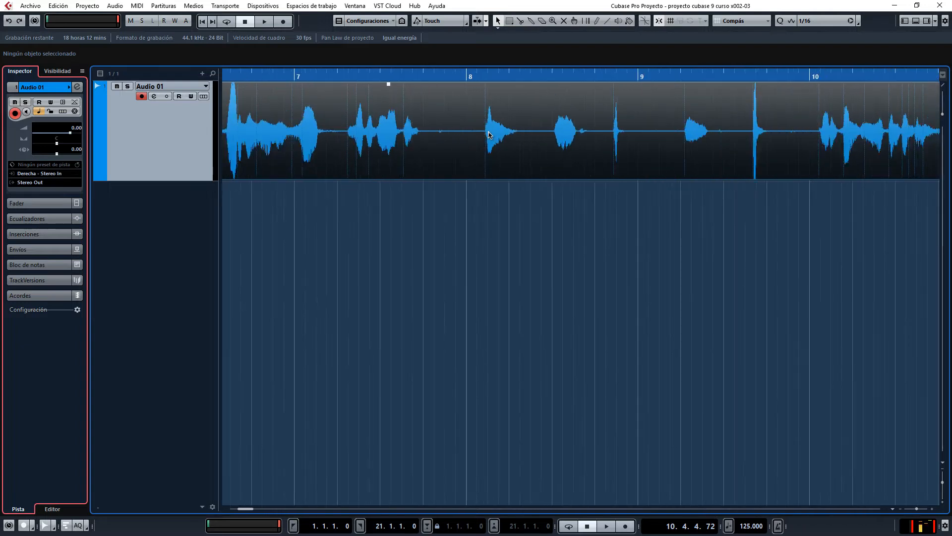
pyautogui.click(471, 76)
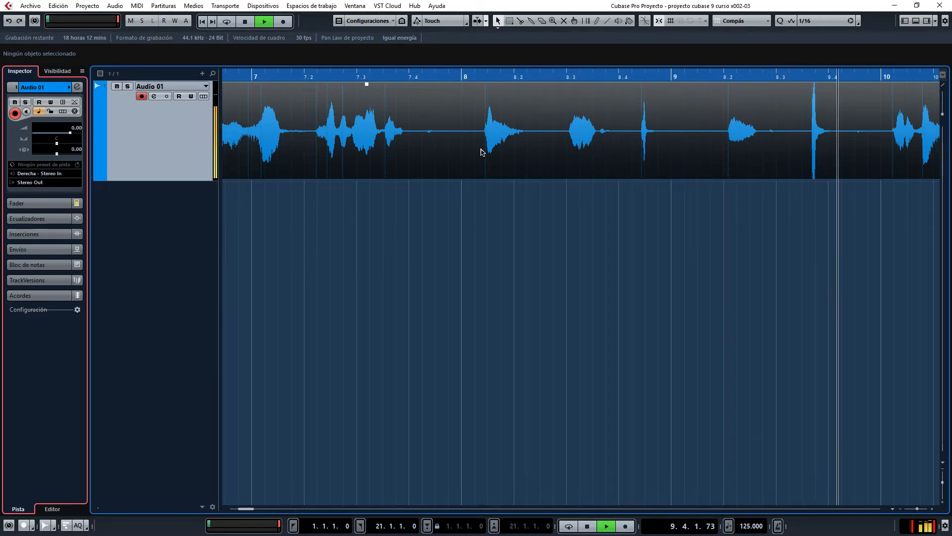
pyautogui.press('space')
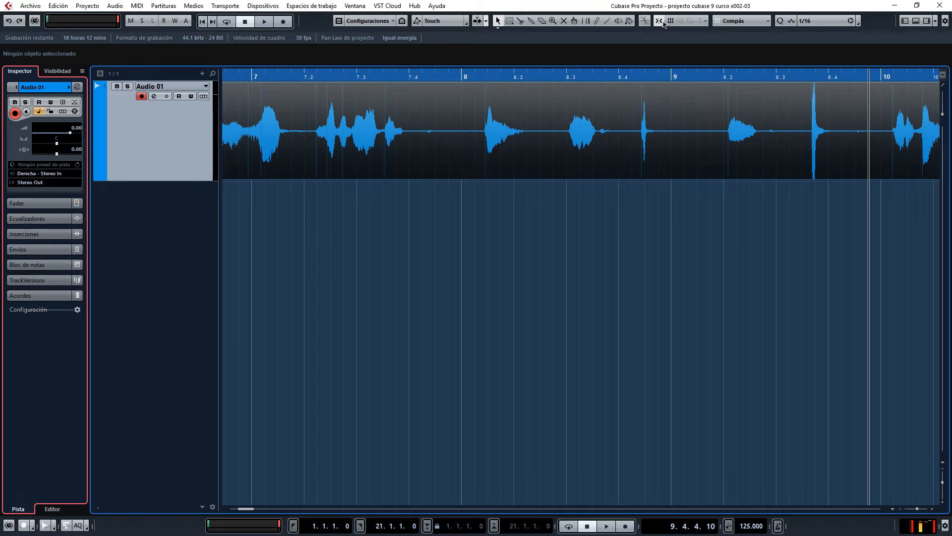
# Split the second take before and after each of the five separate sounds between bars 8 and 10
pyautogui.click(521, 21)
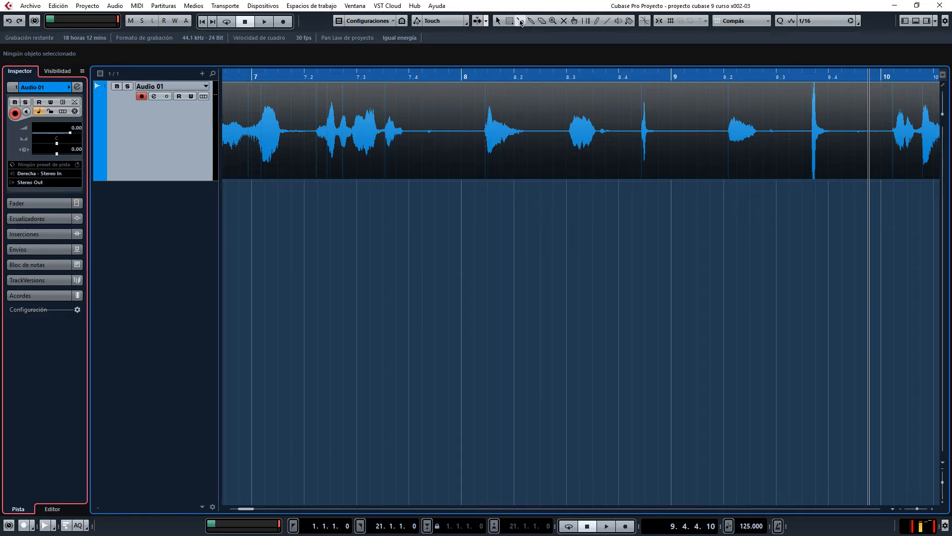
pyautogui.click(485, 131)
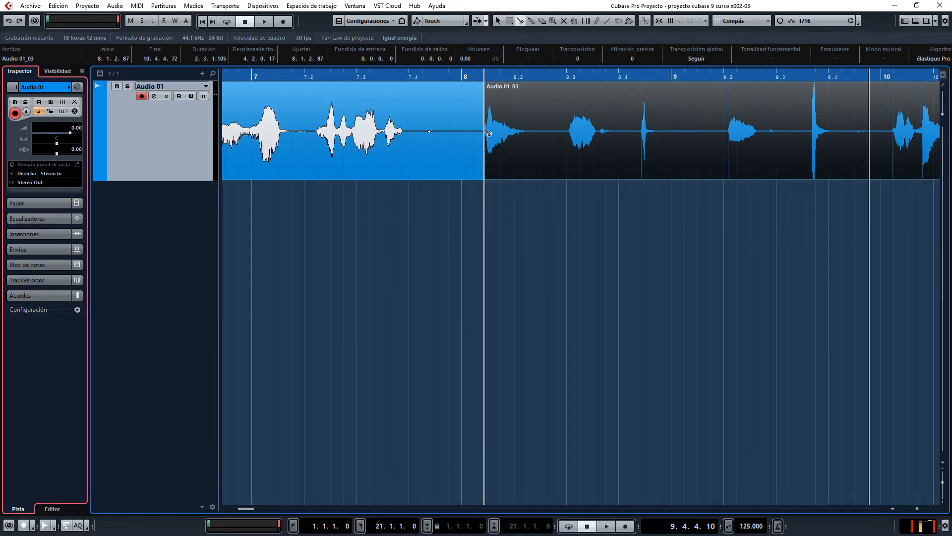
pyautogui.click(524, 142)
pyautogui.click(569, 144)
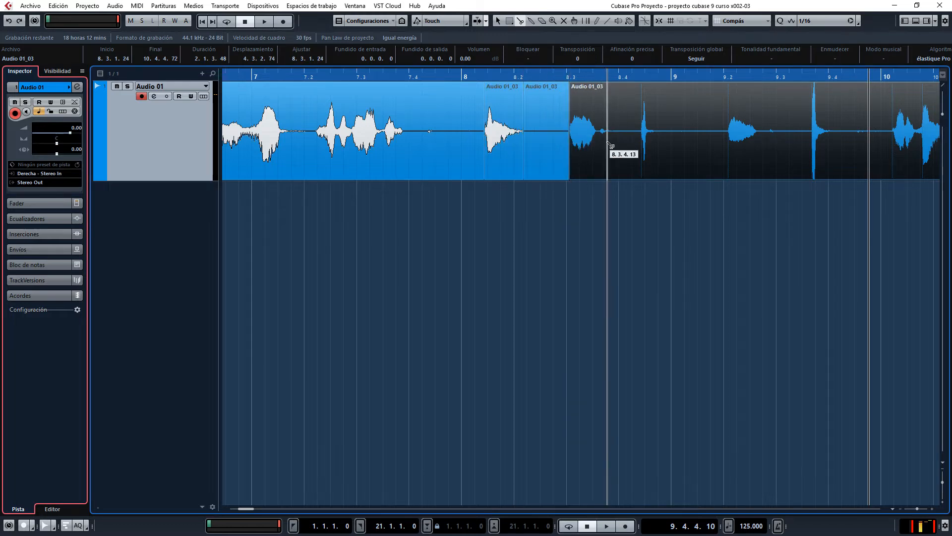
pyautogui.click(599, 140)
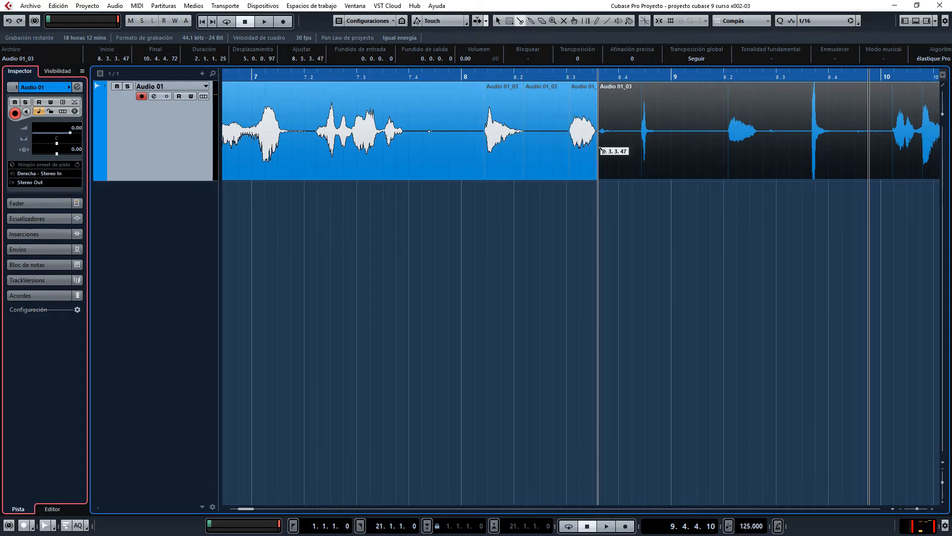
pyautogui.click(641, 149)
pyautogui.click(656, 143)
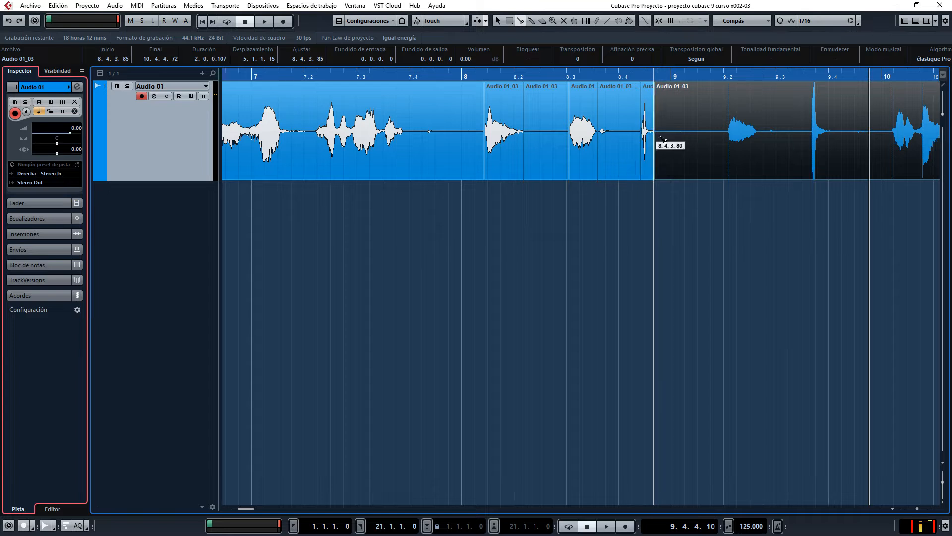
pyautogui.click(733, 140)
pyautogui.click(758, 141)
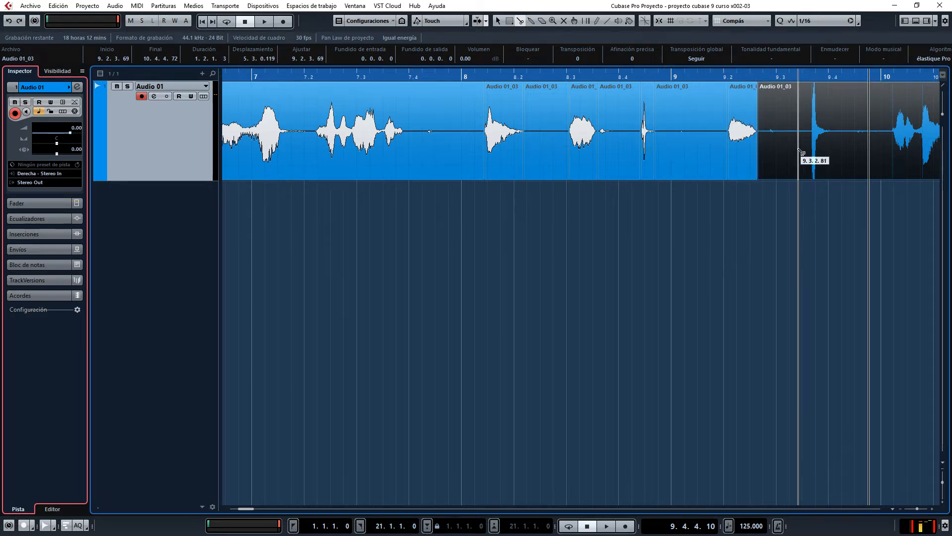
pyautogui.click(812, 144)
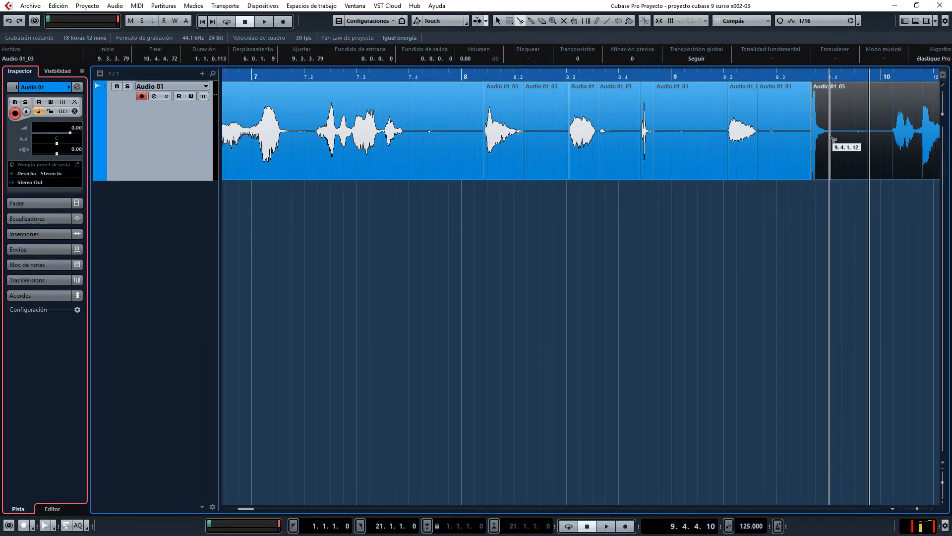
pyautogui.click(834, 146)
# Select each of the five cut sound clips between bars 8 and 10 in turn to check their splits
pyautogui.press('1')
pyautogui.click(635, 251)
pyautogui.click(499, 134)
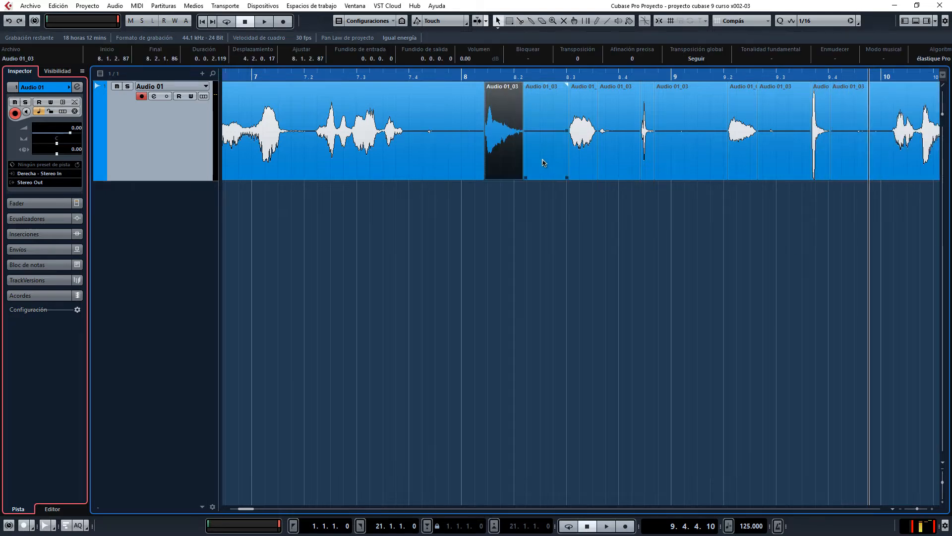
pyautogui.click(578, 129)
pyautogui.click(645, 143)
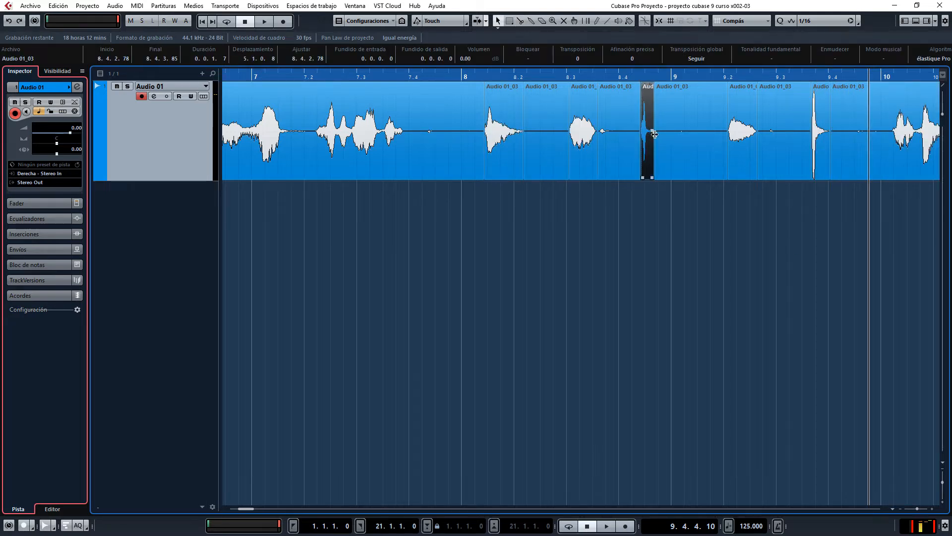
pyautogui.click(752, 149)
pyautogui.click(819, 146)
pyautogui.click(502, 111)
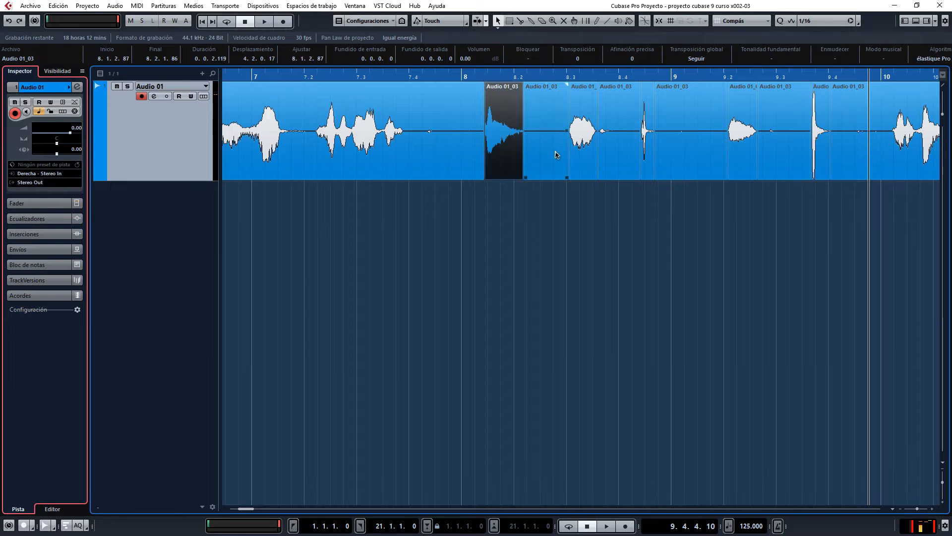
pyautogui.click(582, 144)
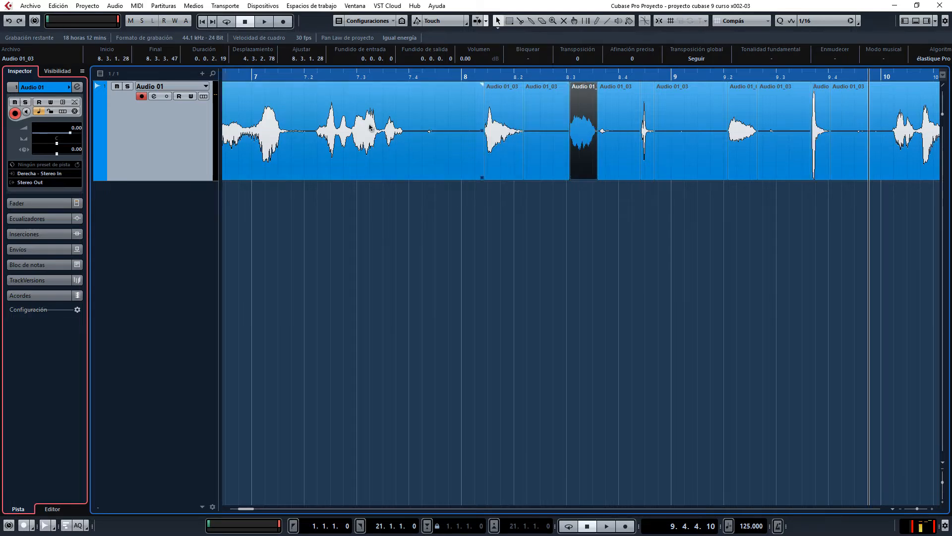
pyautogui.click(503, 141)
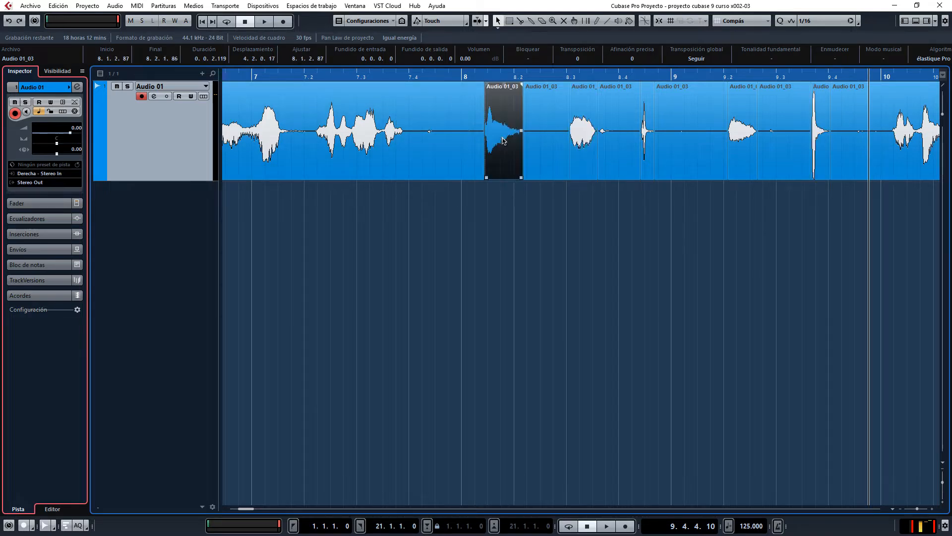
# Try moving the first cut clip onto a new track below Audio 01, show Audio 01's insert slots, and undo the move
pyautogui.moveTo(500, 155); pyautogui.dragTo(505, 197)
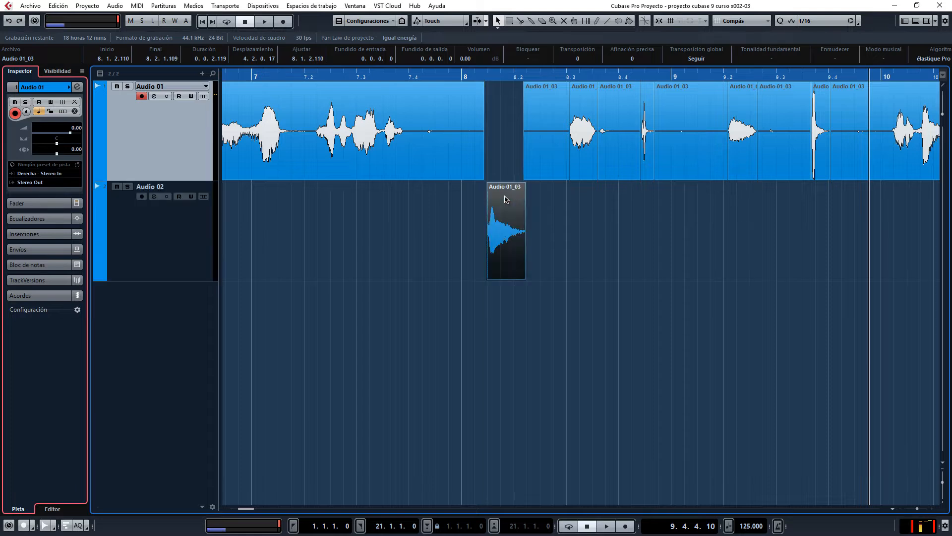
pyautogui.click(171, 278)
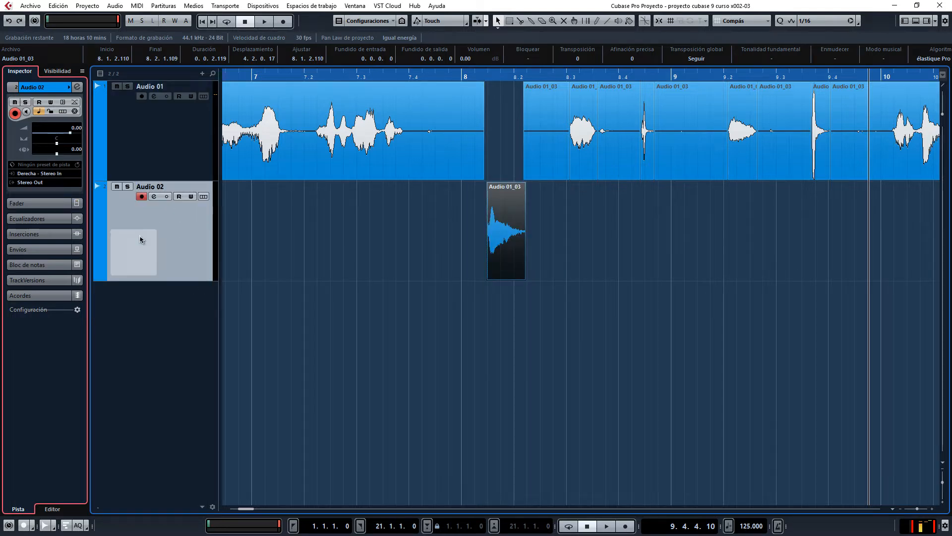
pyautogui.click(149, 117)
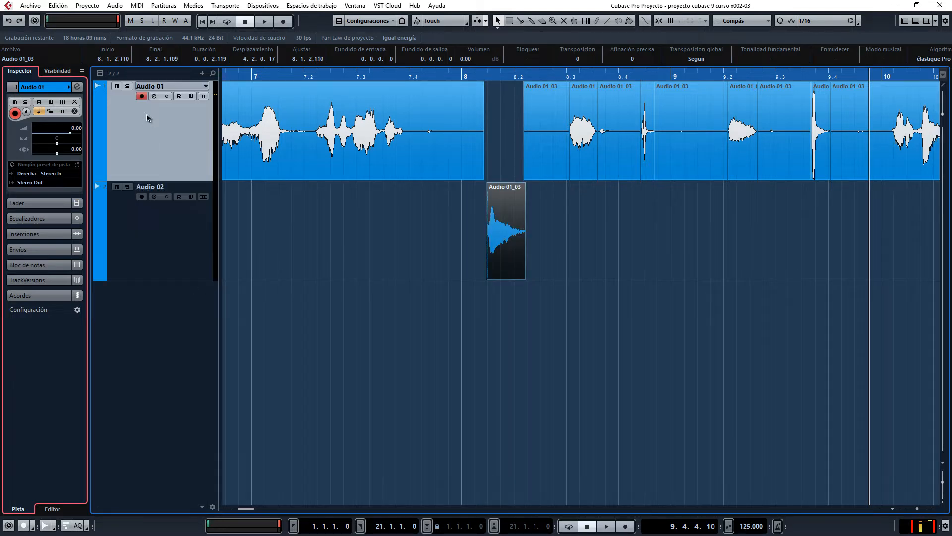
pyautogui.click(30, 234)
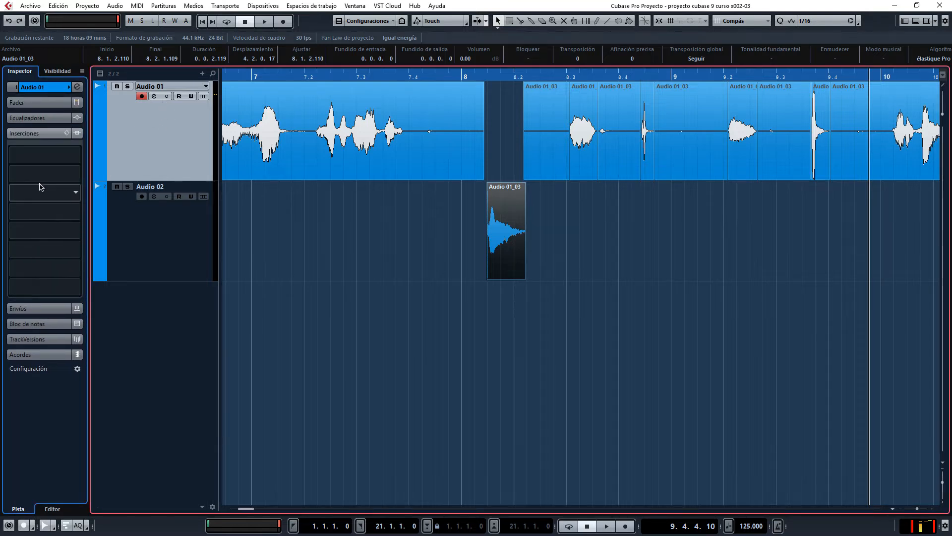
pyautogui.click(351, 213)
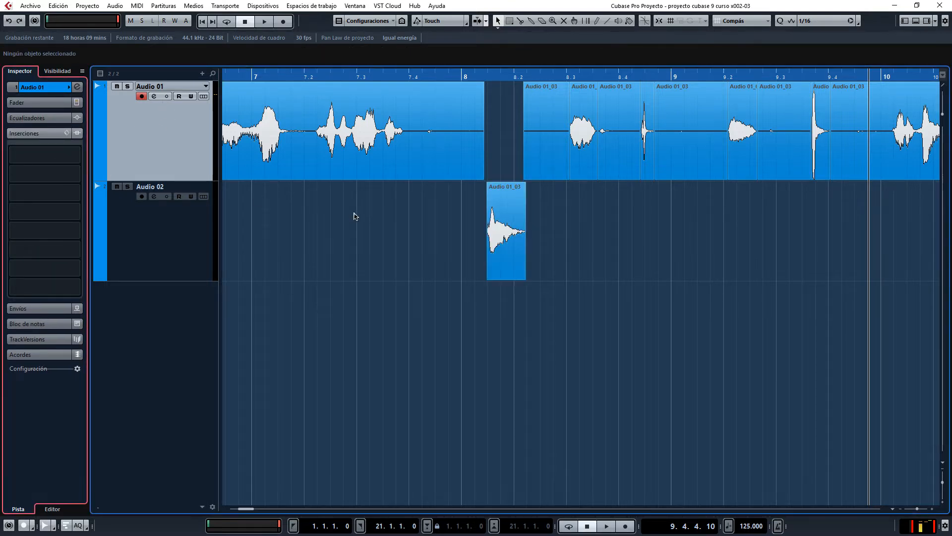
pyautogui.hotkey('ctrl', 'z')
# Insert the PingPongDelay effect in Audio 01's first insert slot
pyautogui.click(64, 155)
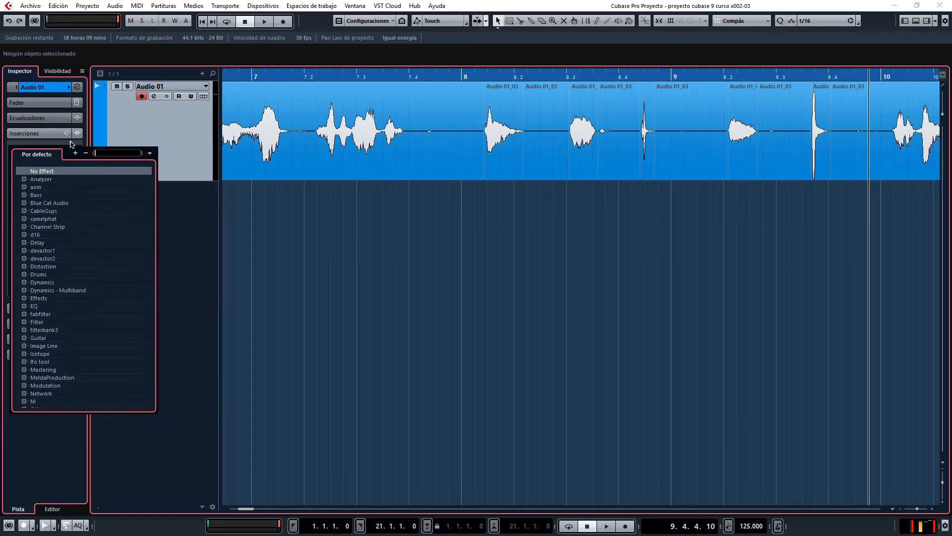
pyautogui.write('ping')
pyautogui.press('Return')
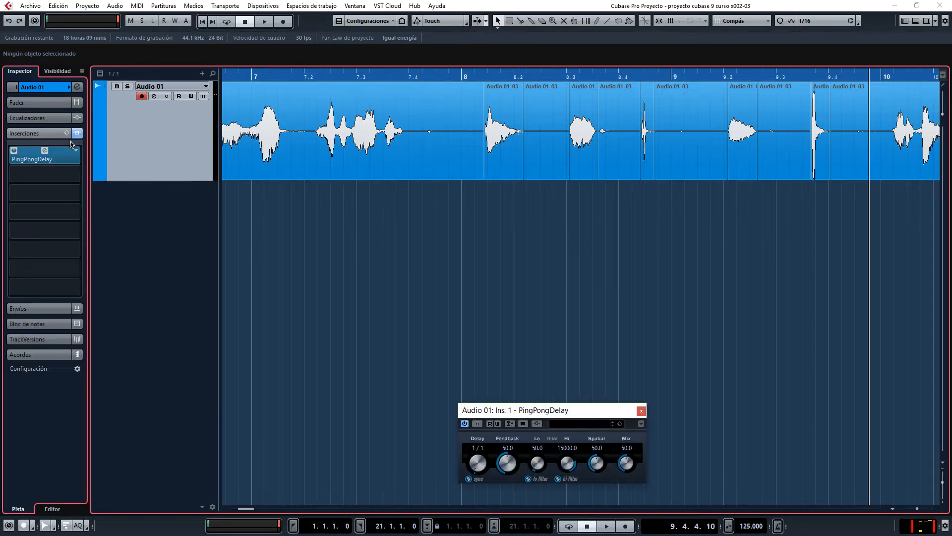
# Try moving the first cut clip to a new track below, compare both tracks' inserts, and undo each move
pyautogui.click(499, 148)
pyautogui.moveTo(499, 148); pyautogui.dragTo(501, 198)
pyautogui.click(152, 227)
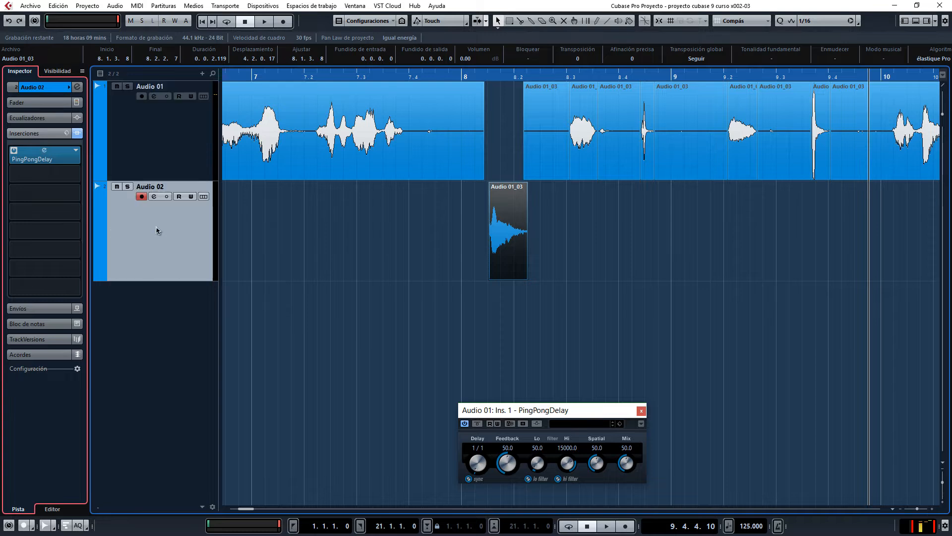
pyautogui.click(185, 136)
pyautogui.click(159, 249)
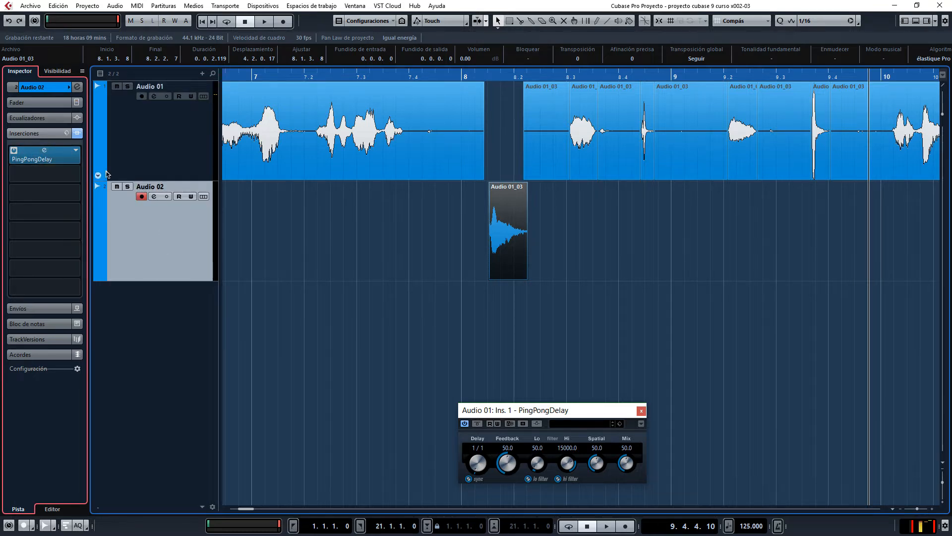
pyautogui.hotkey('ctrl', 'z')
pyautogui.moveTo(492, 171); pyautogui.dragTo(492, 194)
pyautogui.click(150, 151)
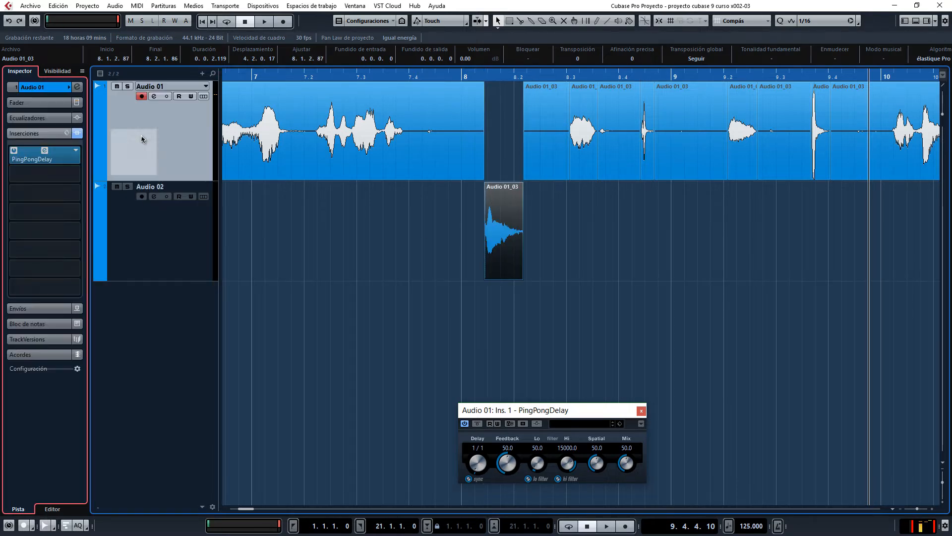
pyautogui.hotkey('ctrl', 'z')
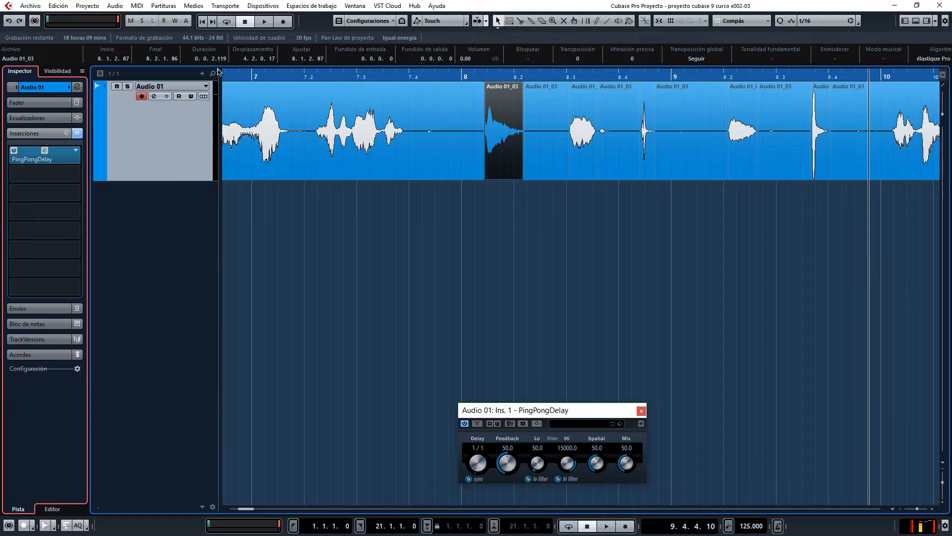
# Try adding one mono audio track with Stereo Out routing and moving the first clip onto it, and undo both
pyautogui.click(202, 74)
pyautogui.click(223, 85)
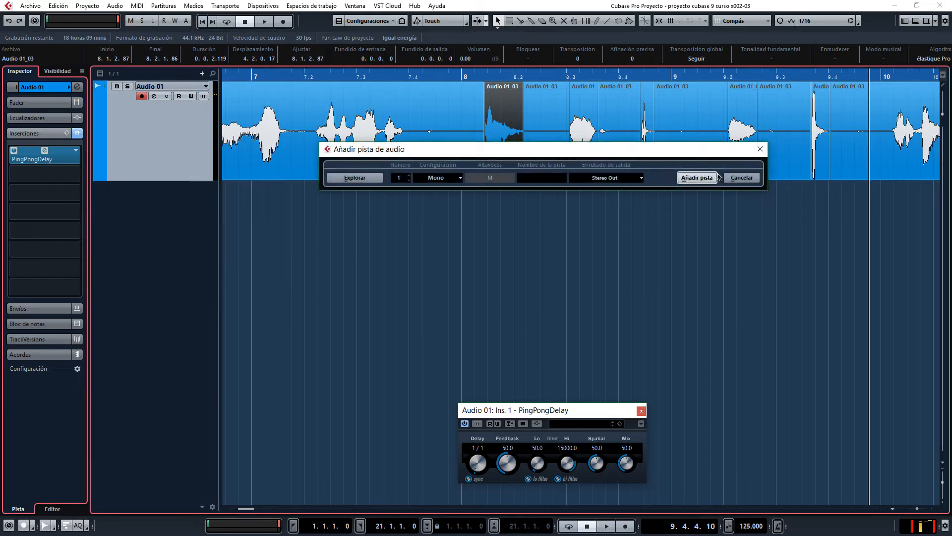
pyautogui.click(692, 176)
pyautogui.moveTo(499, 165); pyautogui.dragTo(501, 216)
pyautogui.hotkey('ctrl', 'z')
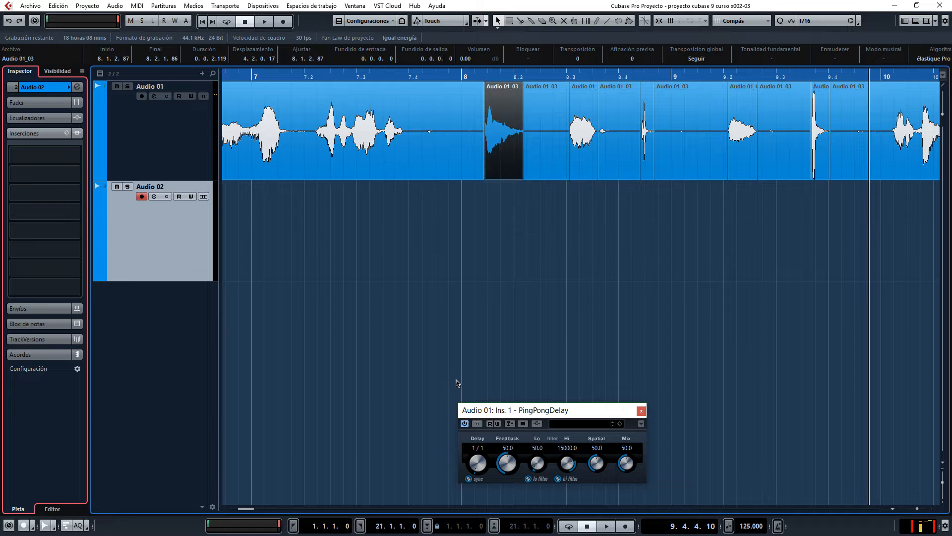
pyautogui.hotkey('ctrl', 'z')
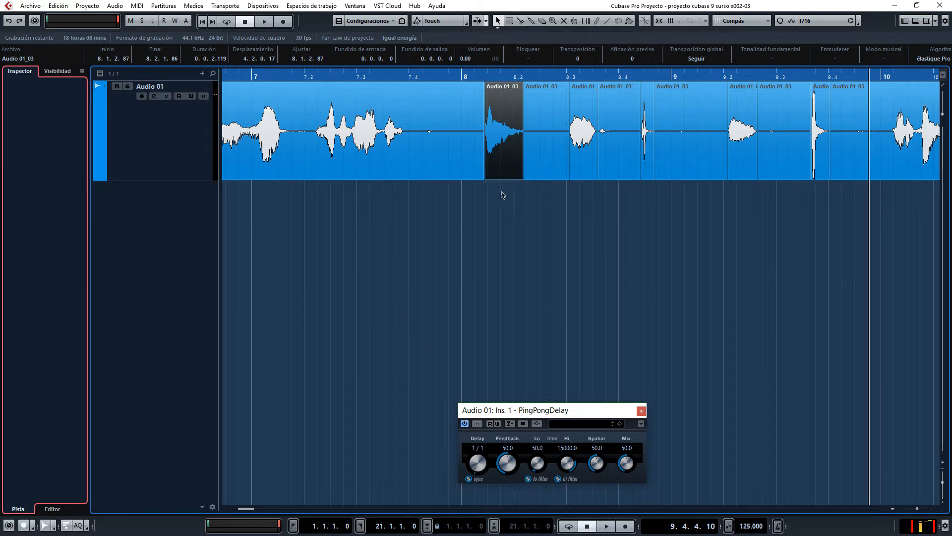
# Remove the PingPongDelay effect from Audio 01's inserts
pyautogui.click(112, 149)
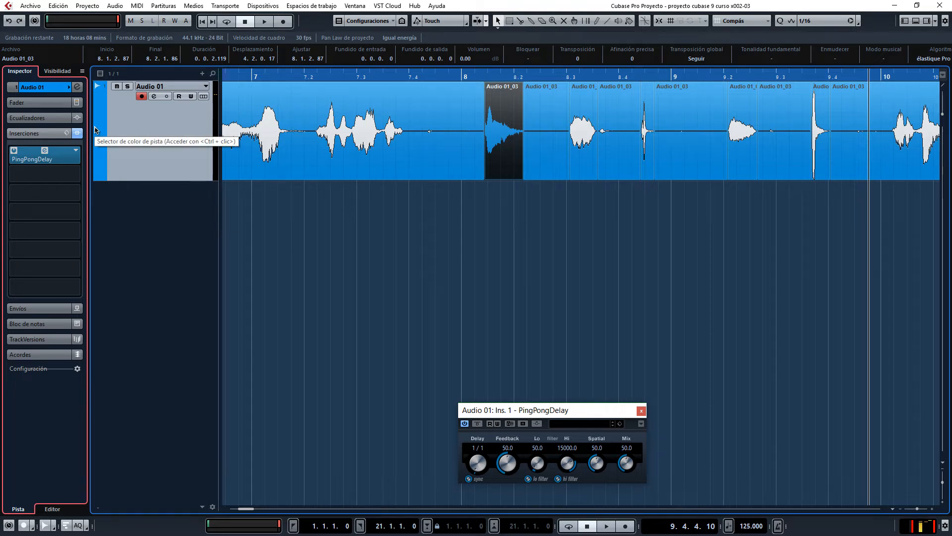
pyautogui.moveTo(43, 157); pyautogui.dragTo(313, 285)
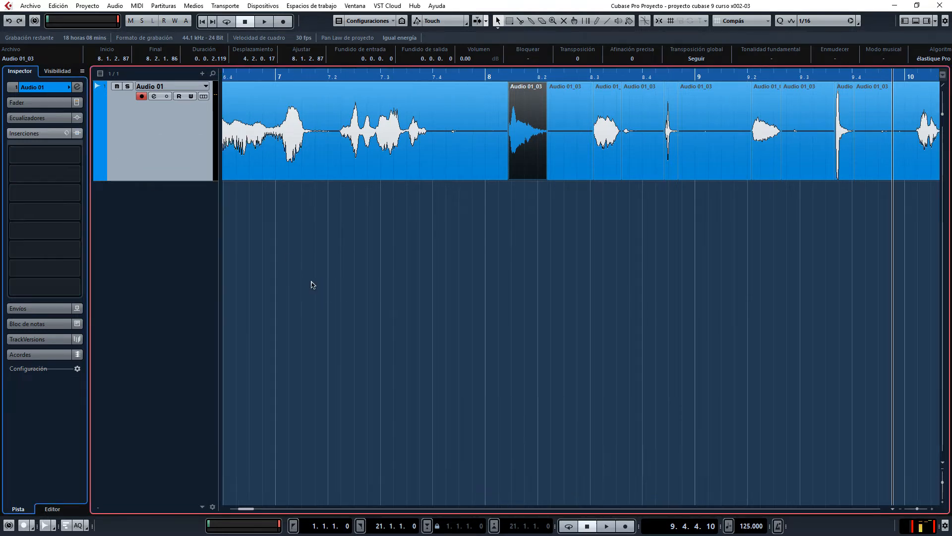
# Move the five cut sound clips between bars 8 and 10 from Audio 01 down onto a new track
pyautogui.moveTo(527, 174); pyautogui.dragTo(531, 201)
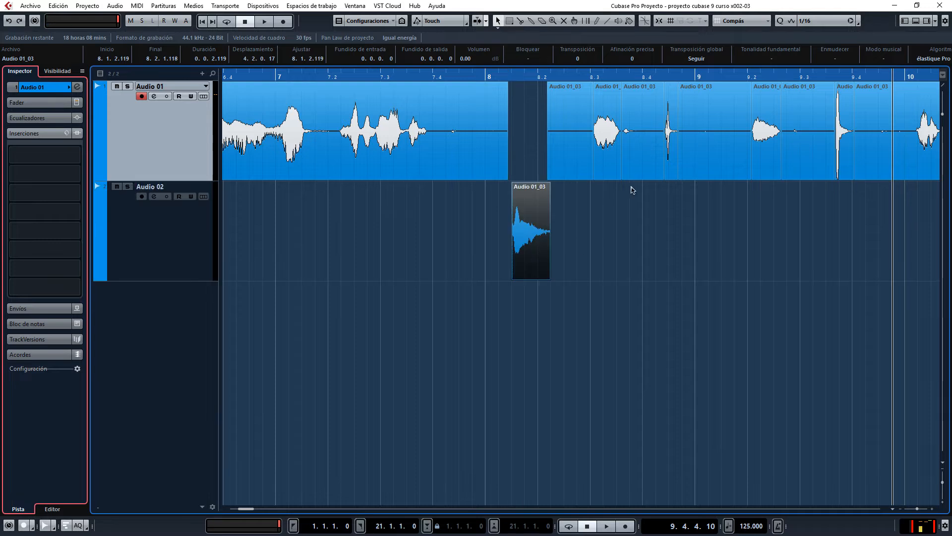
pyautogui.moveTo(608, 149); pyautogui.dragTo(609, 208)
pyautogui.moveTo(662, 161); pyautogui.dragTo(671, 208)
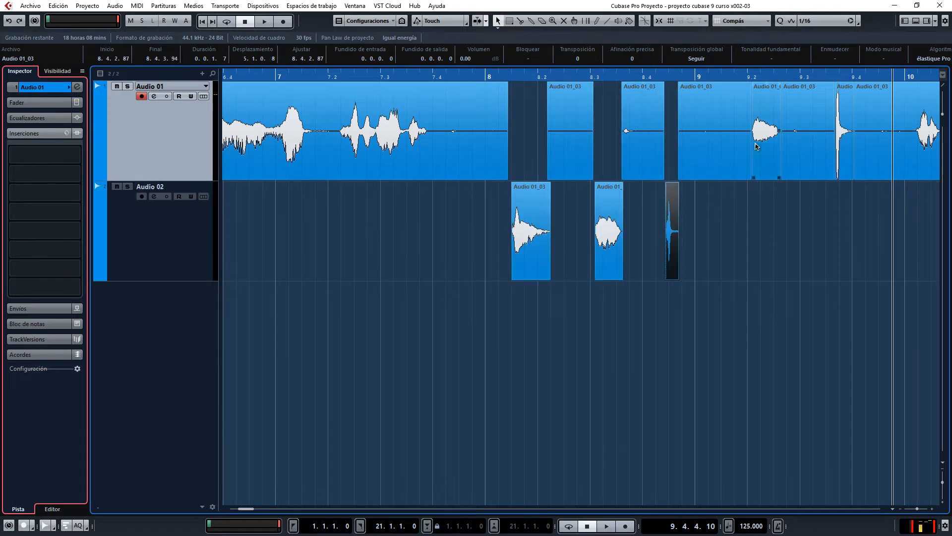
pyautogui.moveTo(758, 147); pyautogui.dragTo(769, 218)
pyautogui.click(849, 171)
pyautogui.moveTo(848, 172); pyautogui.dragTo(849, 218)
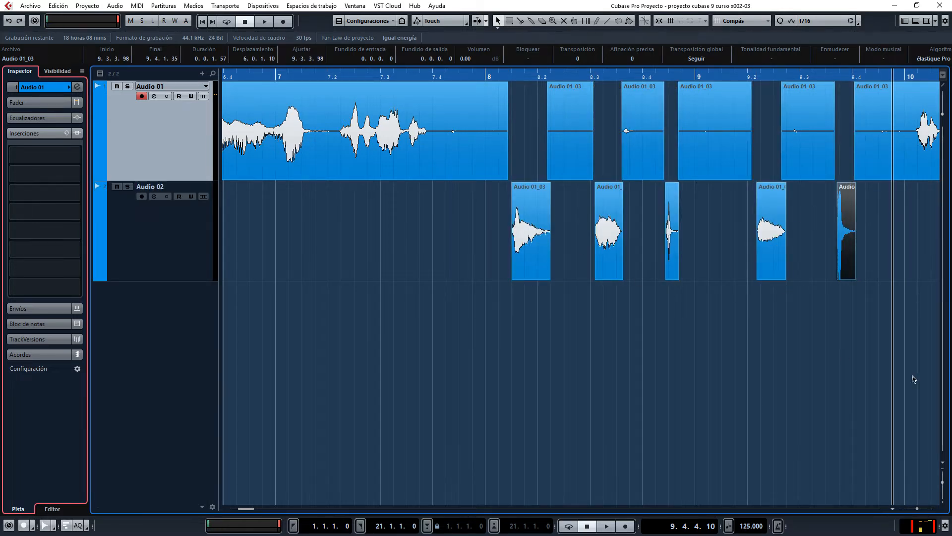
# Move all leftover recording clips on Audio 01 beyond the project's end, so they start at about bar 25
pyautogui.hscroll(4, 909, 326)
pyautogui.click(735, 319)
pyautogui.moveTo(734, 314); pyautogui.dragTo(289, 247)
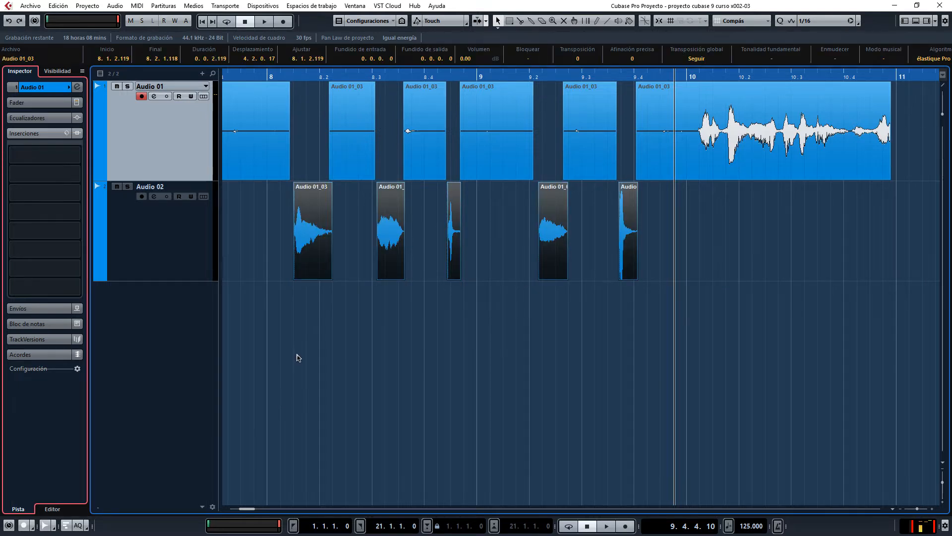
pyautogui.scroll(-6, 349, 255)
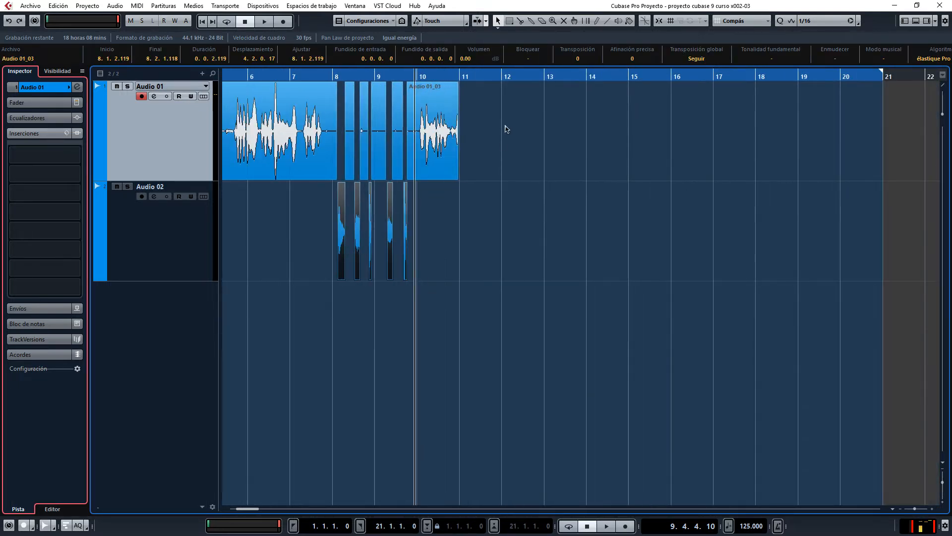
pyautogui.hscroll(-5, 198, 123)
pyautogui.click(273, 121)
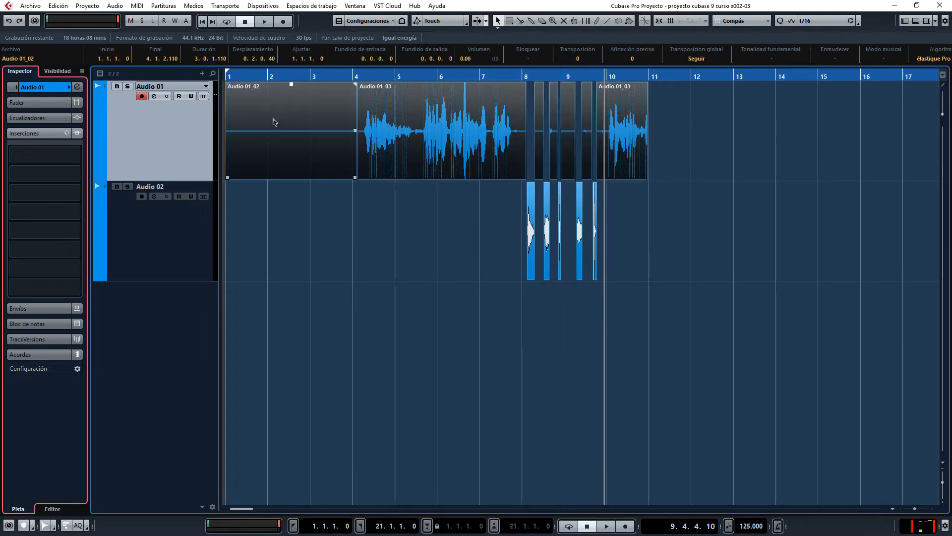
pyautogui.moveTo(273, 121); pyautogui.dragTo(911, 141)
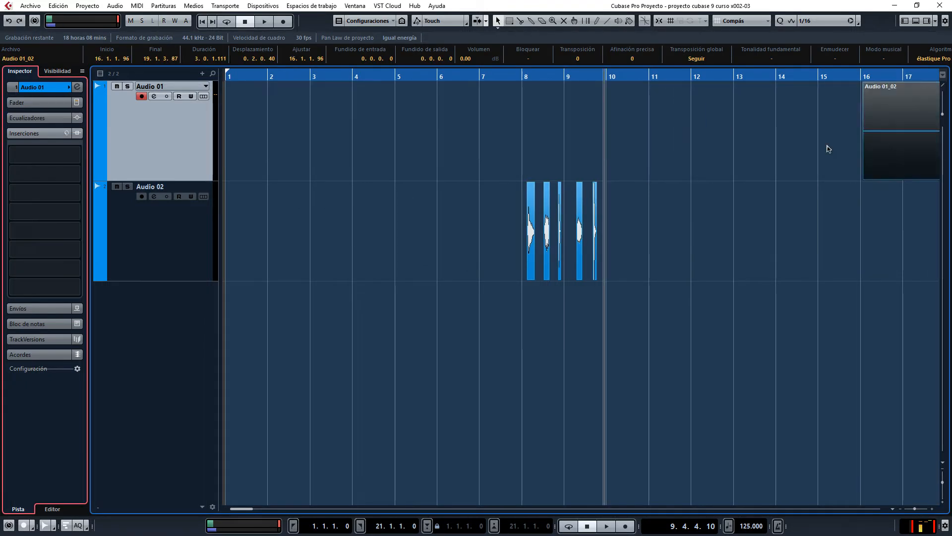
pyautogui.hscroll(8, 571, 155)
pyautogui.moveTo(504, 124); pyautogui.dragTo(860, 122)
pyautogui.hscroll(8, 751, 144)
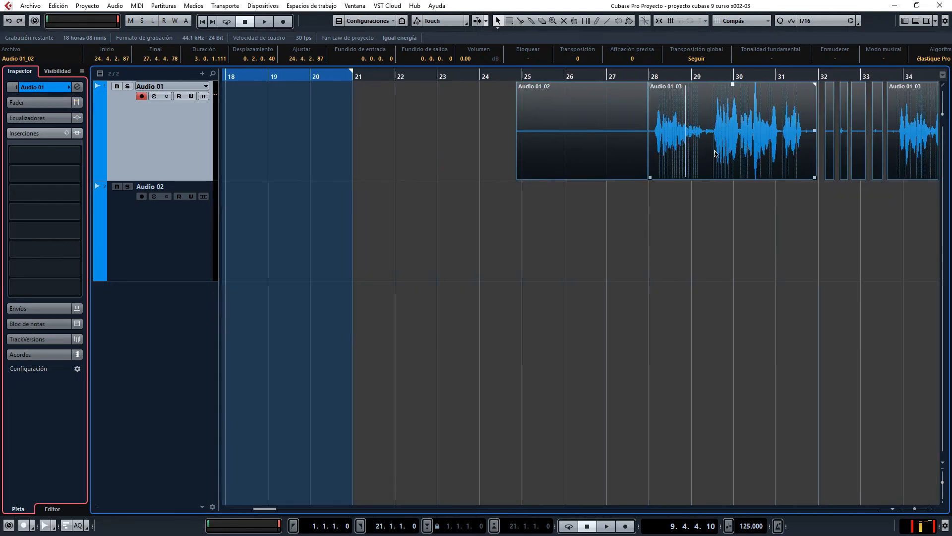
pyautogui.hscroll(-15, 714, 154)
pyautogui.moveTo(794, 133); pyautogui.dragTo(180, 264)
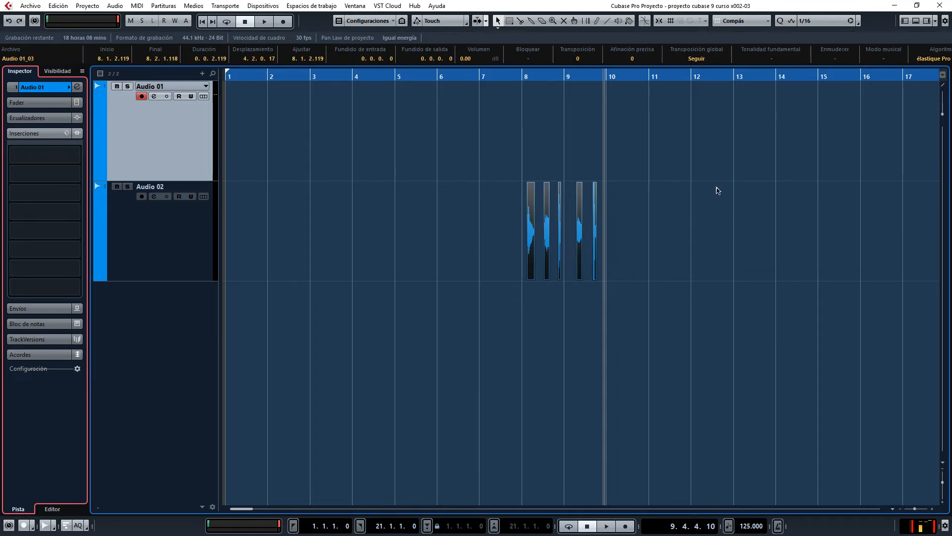
pyautogui.hscroll(20, 329, 195)
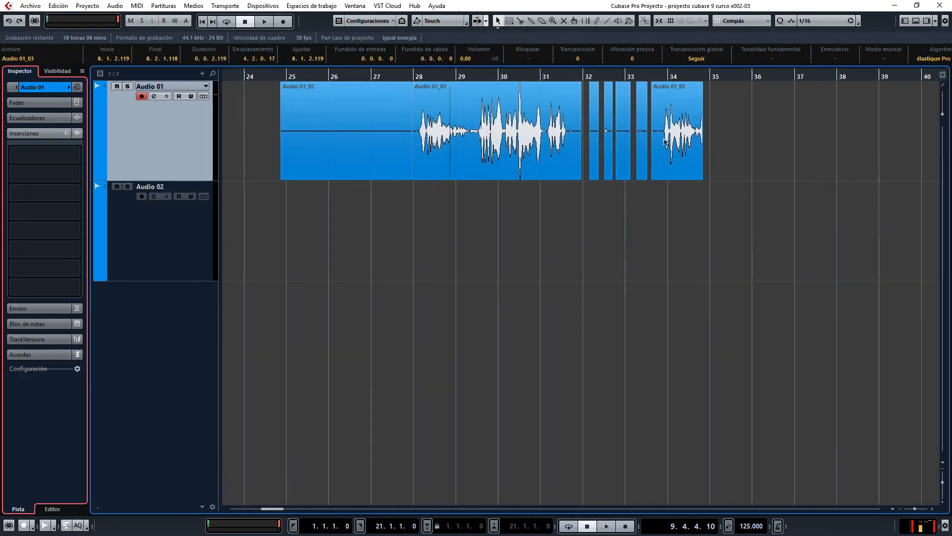
pyautogui.hscroll(-20, 799, 212)
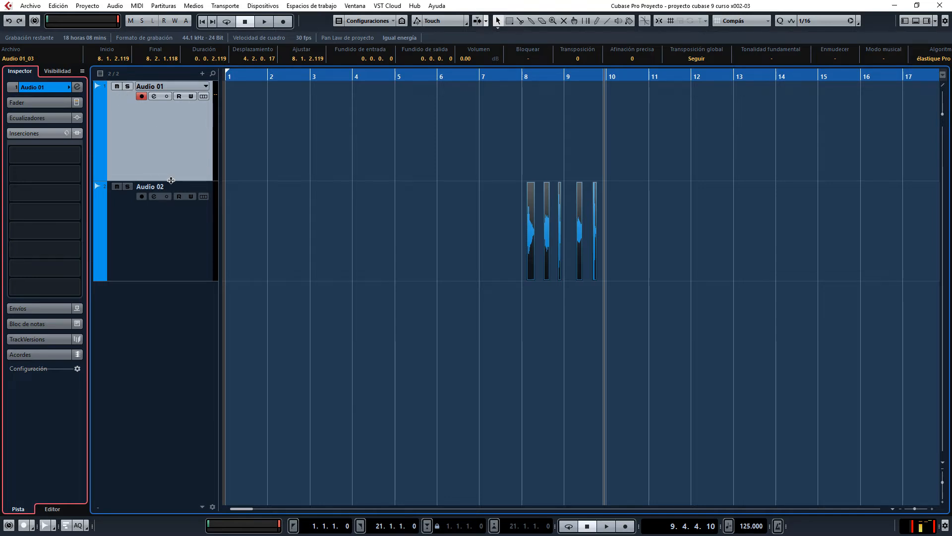
# Reduce Audio 01's track height to a narrow lane and mute the track
pyautogui.moveTo(170, 180); pyautogui.dragTo(170, 101)
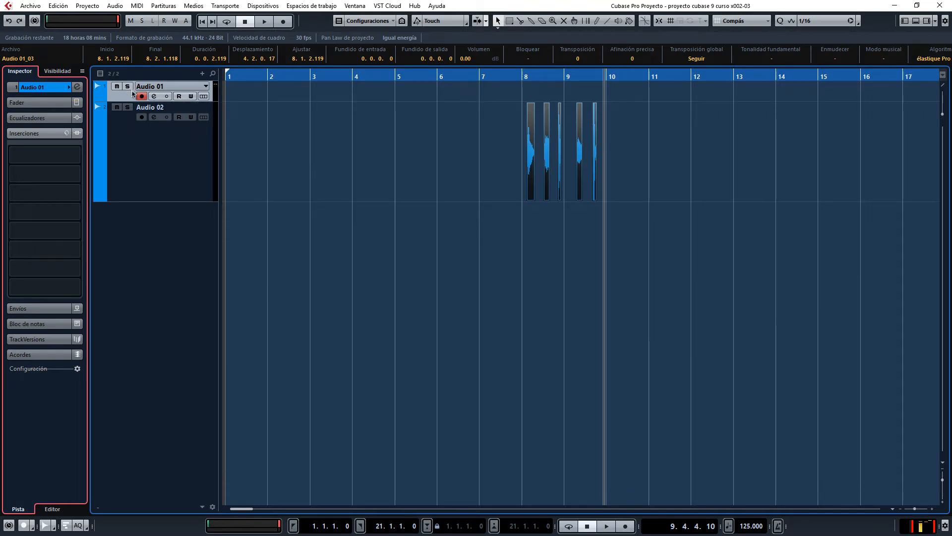
pyautogui.click(117, 87)
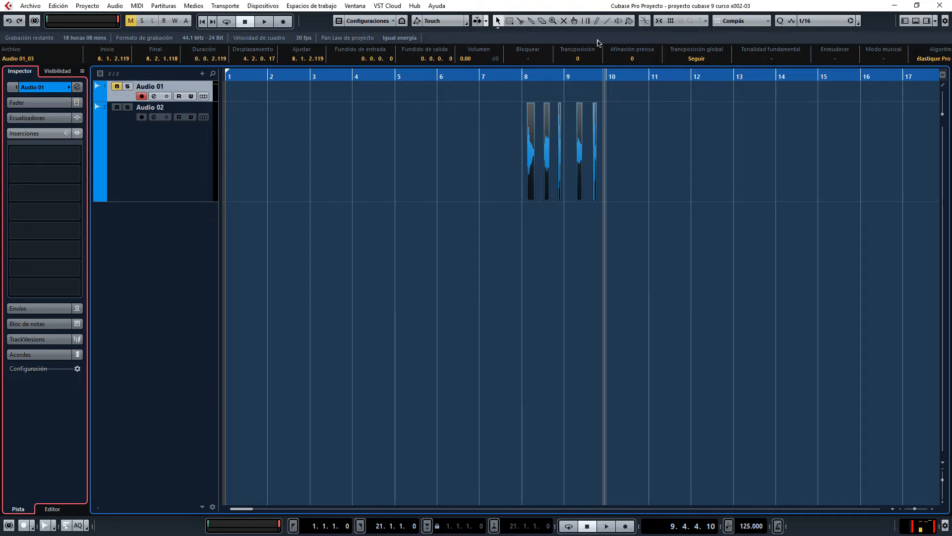
pyautogui.click(437, 178)
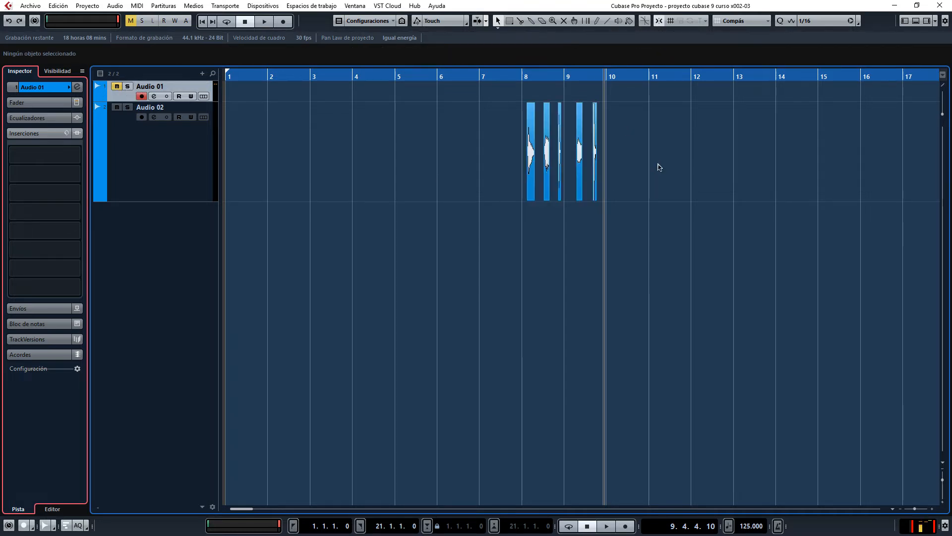
# Move the five sound clips on Audio 02 to the start of bar 1 and return the playback position to the project start
pyautogui.moveTo(658, 148); pyautogui.dragTo(235, 143)
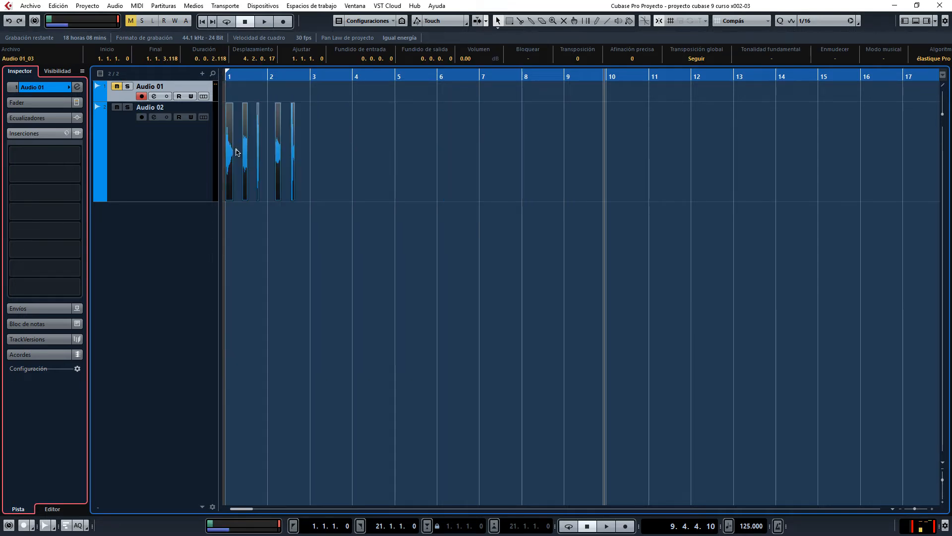
pyautogui.click(245, 75)
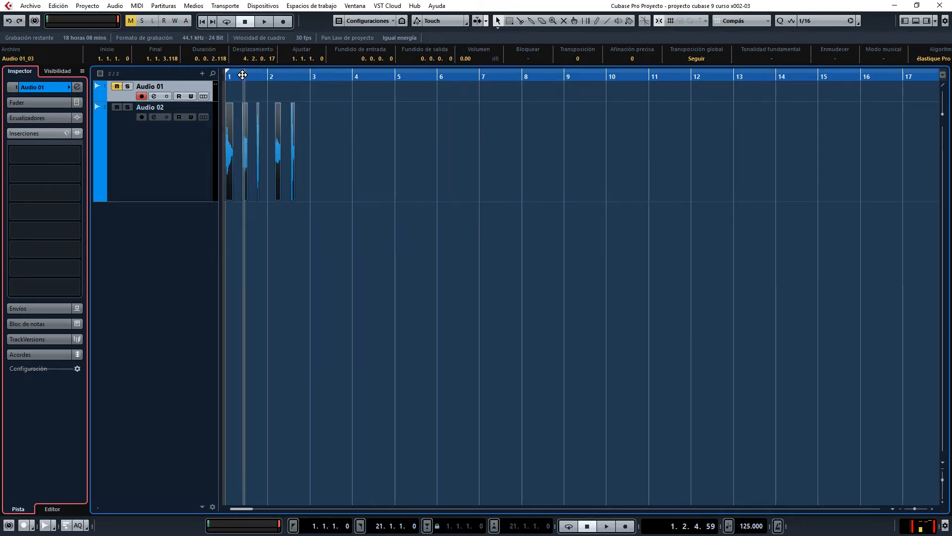
pyautogui.scroll(4, 231, 135)
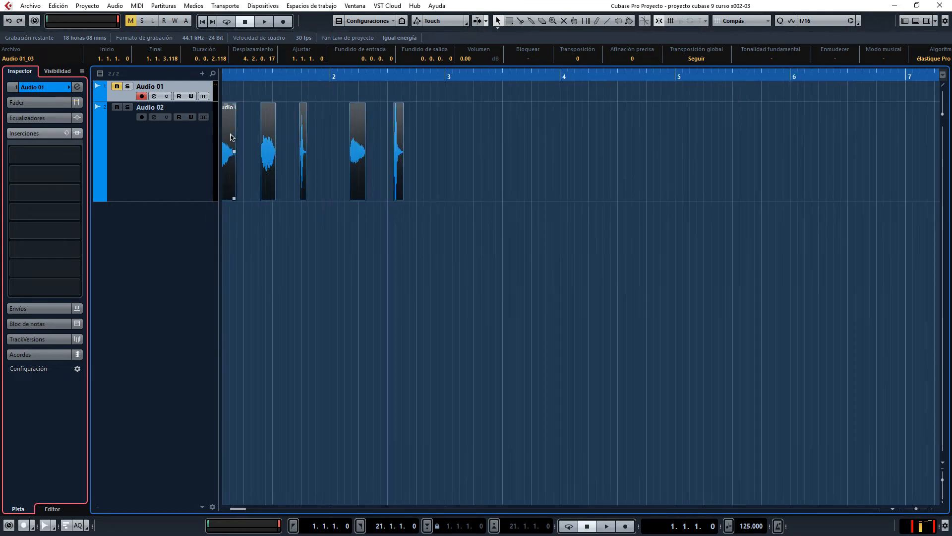
pyautogui.hscroll(-1, 405, 265)
pyautogui.scroll(2, 416, 246)
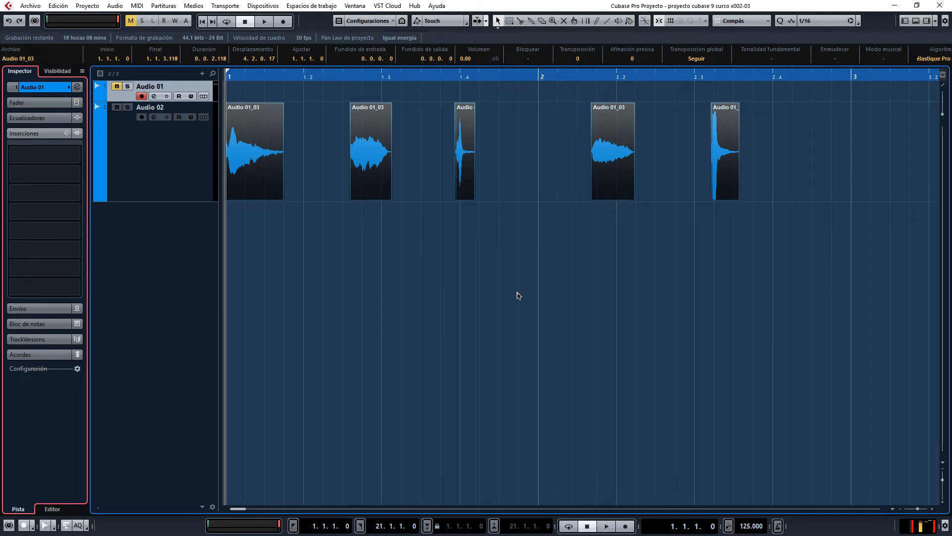
pyautogui.hotkey('ctrl', 'a')
pyautogui.keyDown('ctrl'); pyautogui.click(271, 163); pyautogui.keyUp('ctrl')
pyautogui.keyDown('ctrl'); pyautogui.click(372, 172); pyautogui.keyUp('ctrl')
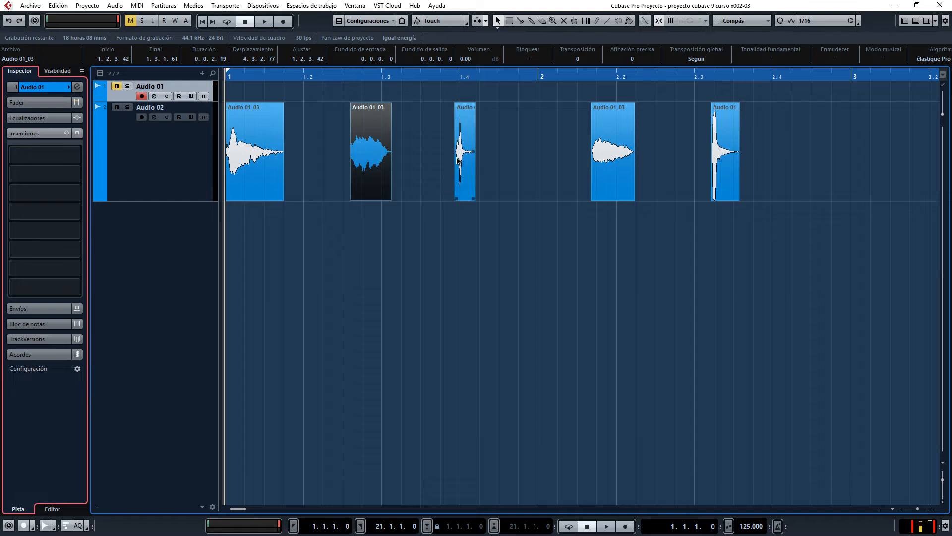
pyautogui.click(457, 160)
pyautogui.click(613, 154)
pyautogui.click(725, 199)
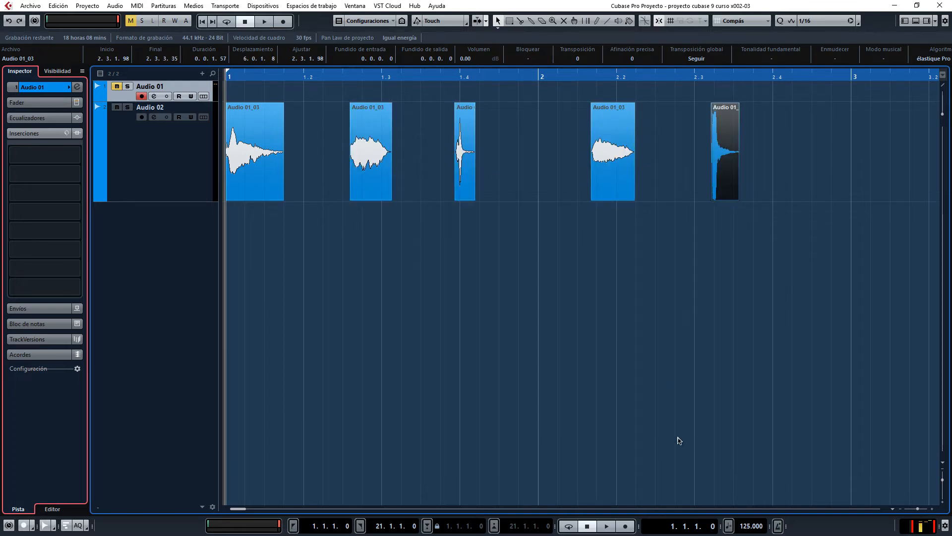
pyautogui.click(263, 159)
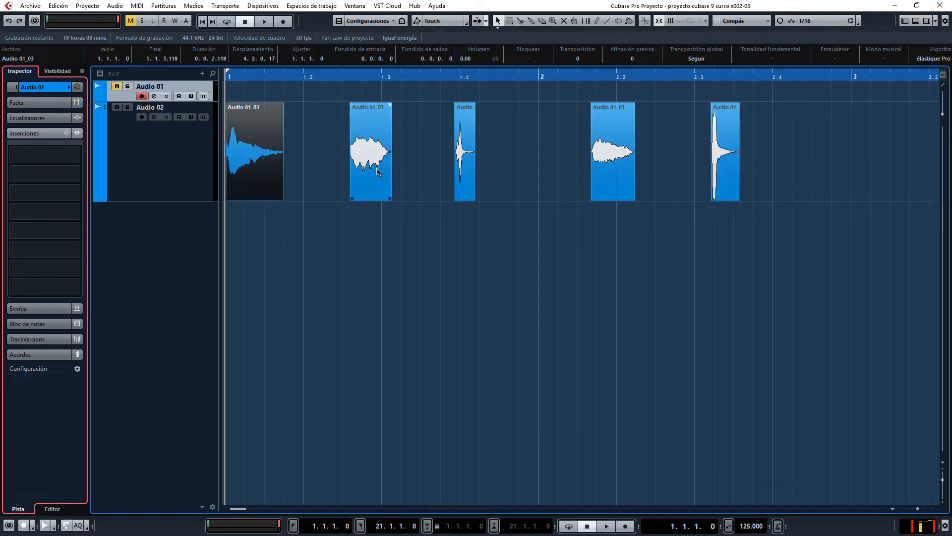
pyautogui.click(376, 168)
pyautogui.click(457, 176)
# Move the second to fifth clips each onto its own new track, placing the second at bar 1 and the other three at bar 2
pyautogui.click(371, 164)
pyautogui.moveTo(371, 164); pyautogui.dragTo(368, 221)
pyautogui.moveTo(469, 176); pyautogui.dragTo(549, 312)
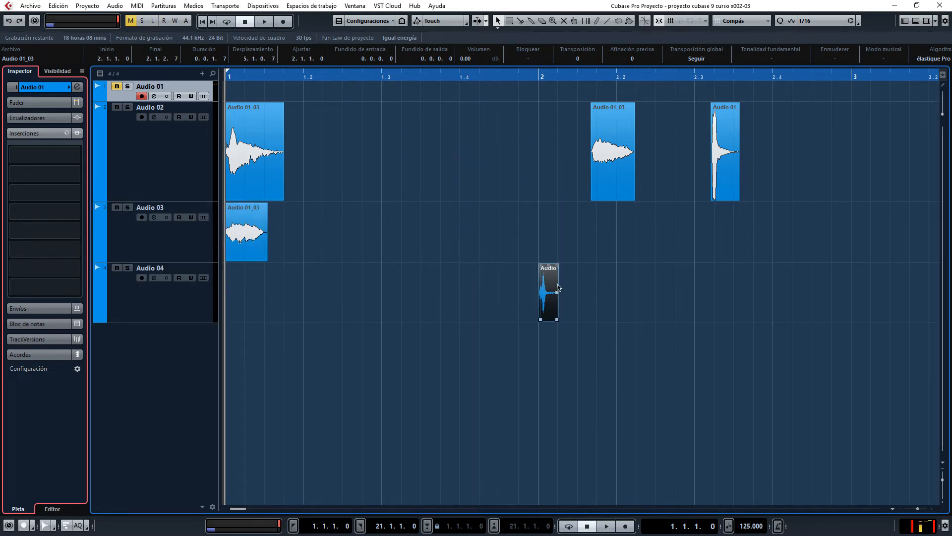
pyautogui.click(616, 207)
pyautogui.moveTo(616, 206); pyautogui.dragTo(624, 378)
pyautogui.moveTo(725, 185); pyautogui.dragTo(664, 453)
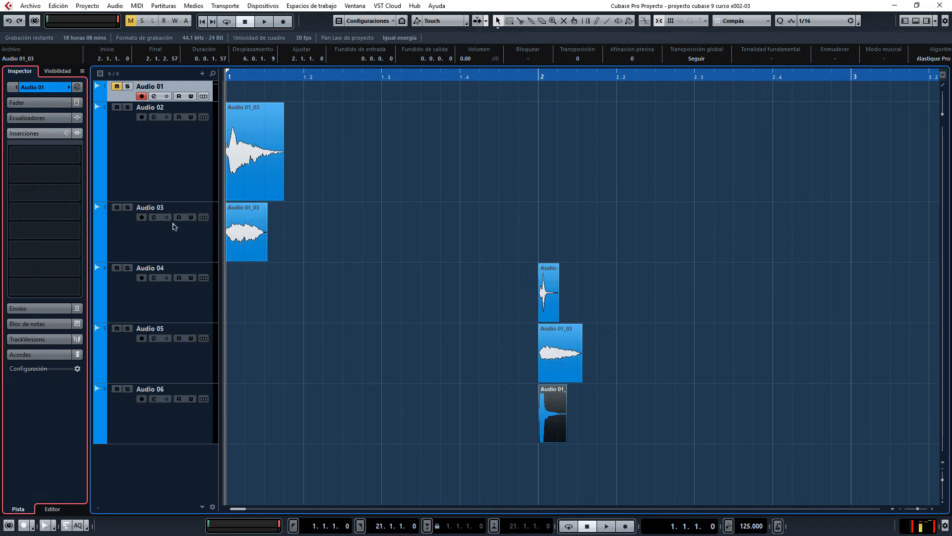
pyautogui.click(160, 175)
pyautogui.click(181, 260)
pyautogui.click(182, 296)
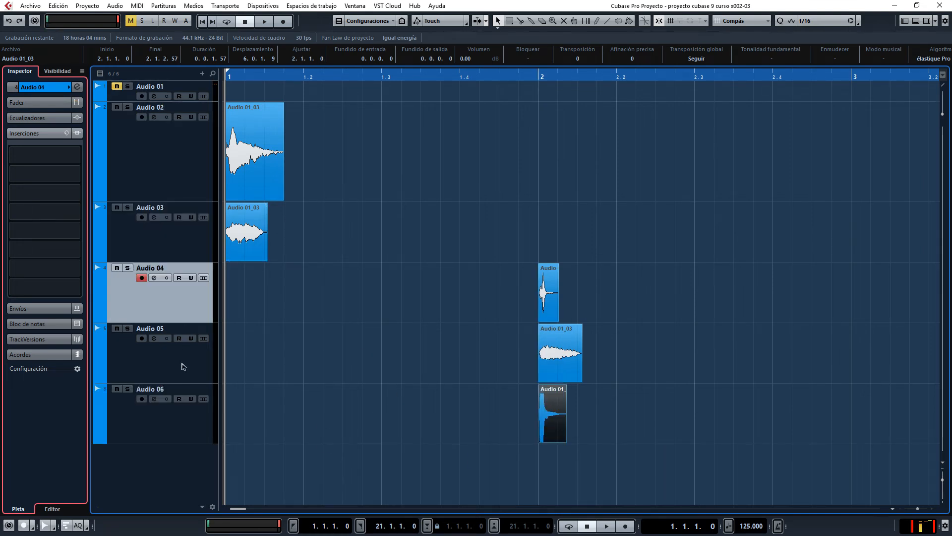
pyautogui.click(184, 366)
pyautogui.click(177, 412)
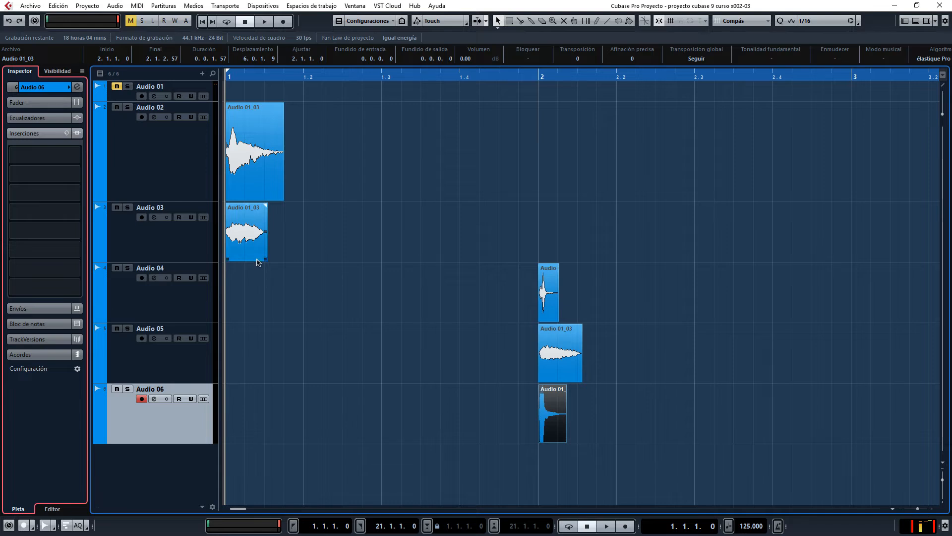
# Move the Audio 03 clip from bar 1 to the start of bar 2, snapping to whole bars
pyautogui.moveTo(255, 259); pyautogui.dragTo(427, 244)
pyautogui.click(293, 231)
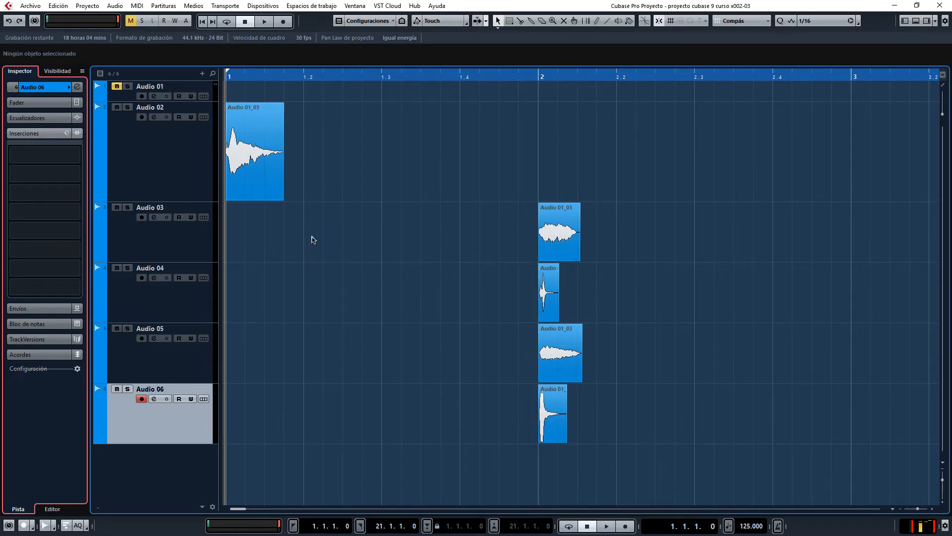
pyautogui.moveTo(554, 232)
pyautogui.mouseDown()
pyautogui.moveTo(253, 229)
pyautogui.moveTo(561, 233)
pyautogui.moveTo(283, 223)
pyautogui.moveTo(530, 250)
pyautogui.mouseUp()
pyautogui.moveTo(248, 237); pyautogui.dragTo(561, 233)
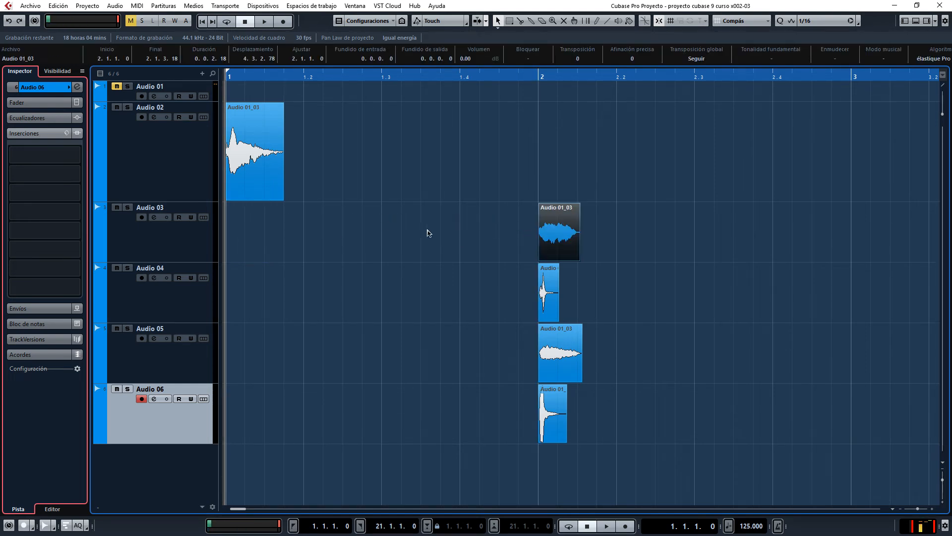
pyautogui.moveTo(429, 234); pyautogui.dragTo(272, 229)
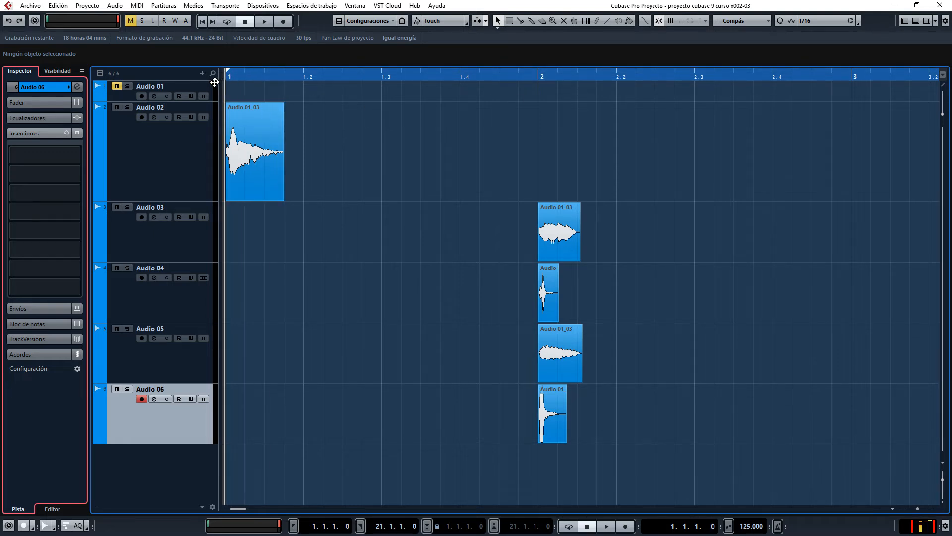
pyautogui.moveTo(214, 83); pyautogui.dragTo(748, 102)
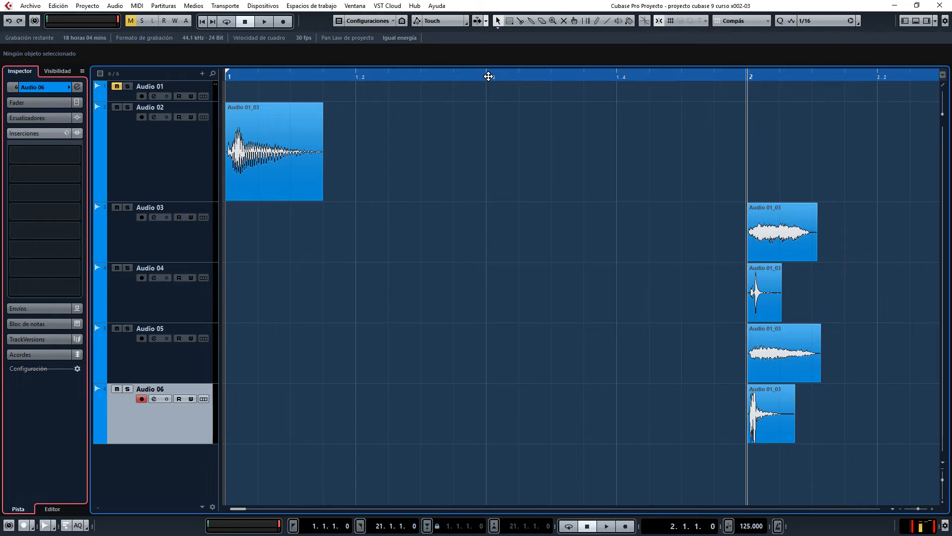
pyautogui.moveTo(305, 80); pyautogui.dragTo(172, 57)
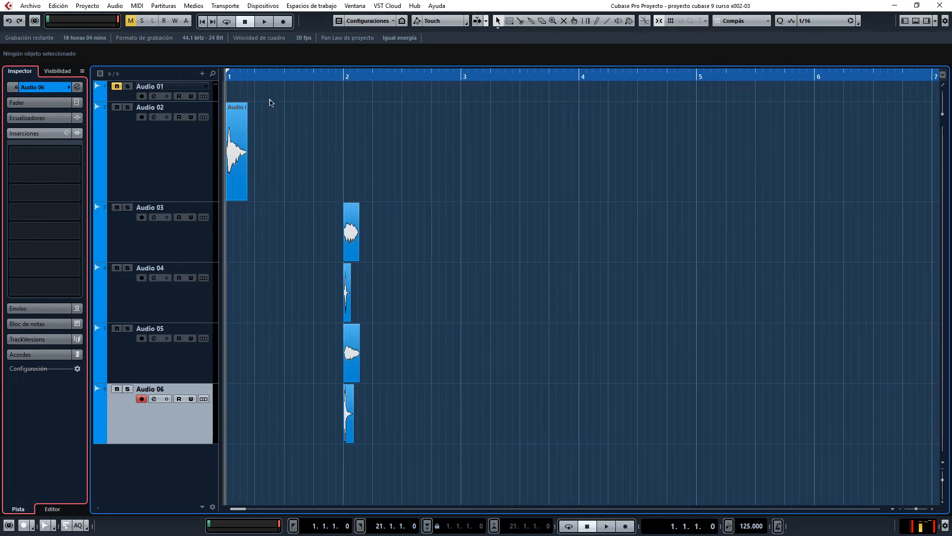
pyautogui.moveTo(232, 77); pyautogui.dragTo(201, 98)
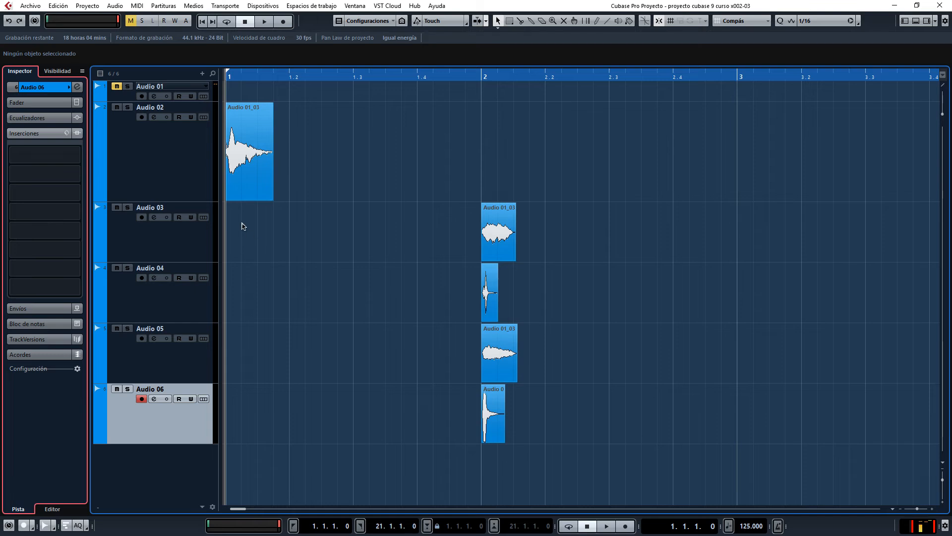
pyautogui.moveTo(261, 218); pyautogui.dragTo(426, 246)
pyautogui.moveTo(292, 77); pyautogui.dragTo(188, 31)
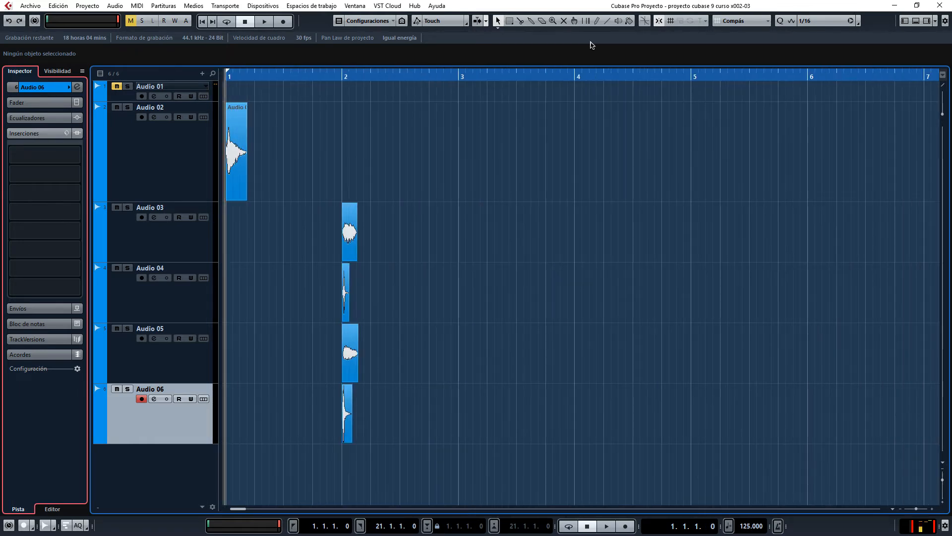
# Set the grid type to Tiempo and move the Audio 03 clip to beat 3 of bar 1
pyautogui.click(734, 22)
pyautogui.click(742, 45)
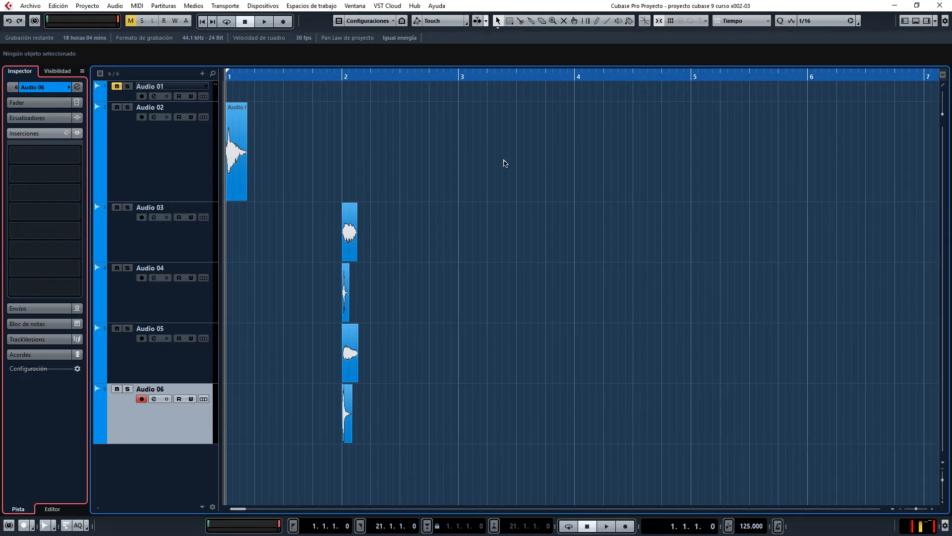
pyautogui.moveTo(346, 227); pyautogui.dragTo(263, 252)
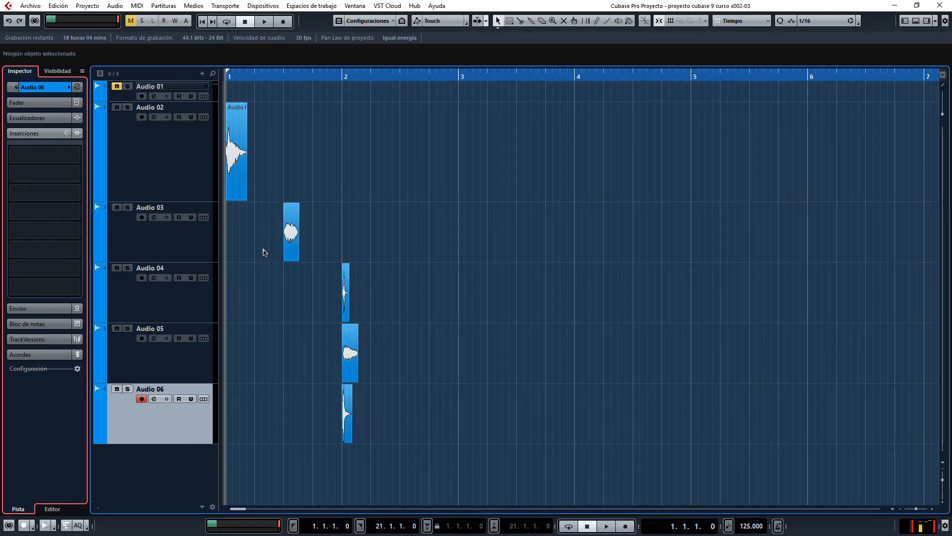
# Set the grid type to Usar cuantización and move the Audio 03 clip to position 1.2.3
pyautogui.click(744, 21)
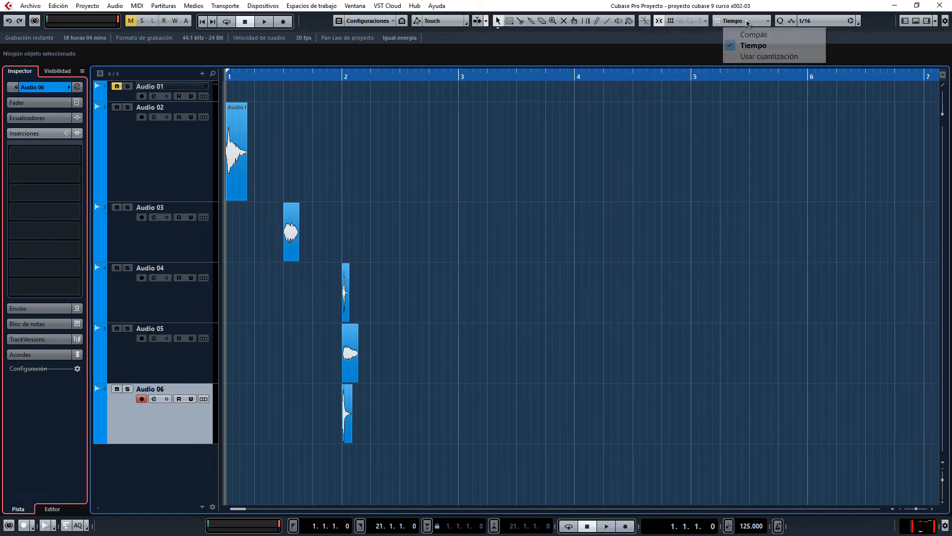
pyautogui.click(769, 56)
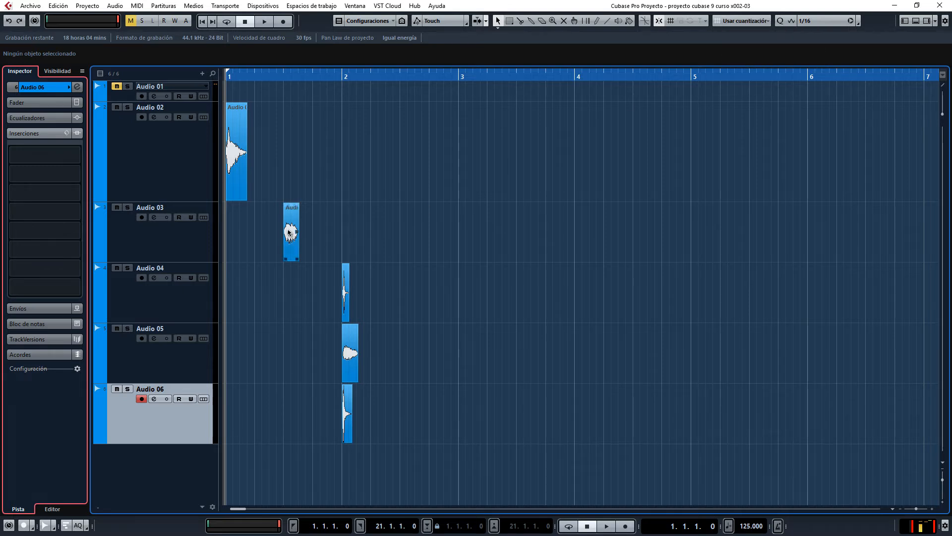
pyautogui.moveTo(288, 232)
pyautogui.mouseDown()
pyautogui.moveTo(260, 236)
pyautogui.moveTo(275, 236)
pyautogui.mouseUp()
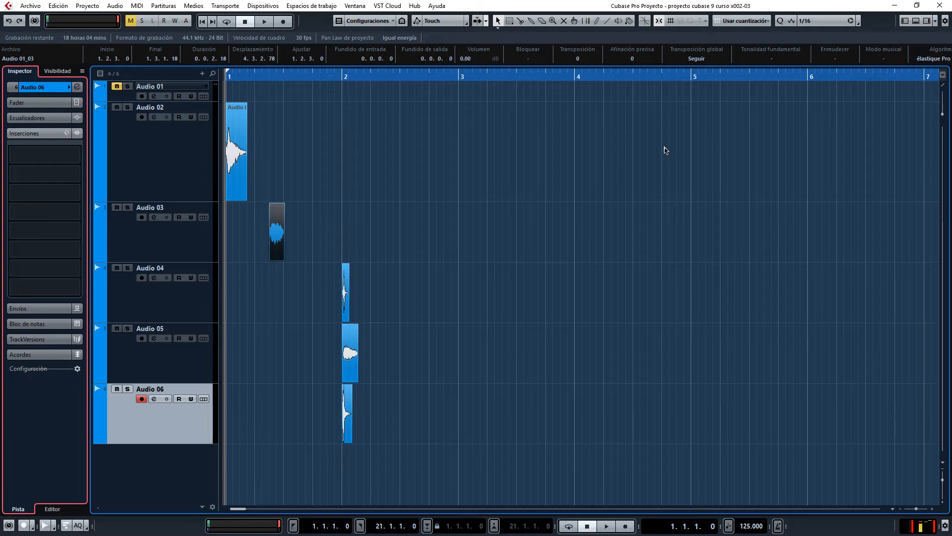
# Move the Audio 03 clip to position 2.1.2, one sixteenth after the start of bar 2, and deselect it
pyautogui.click(751, 20)
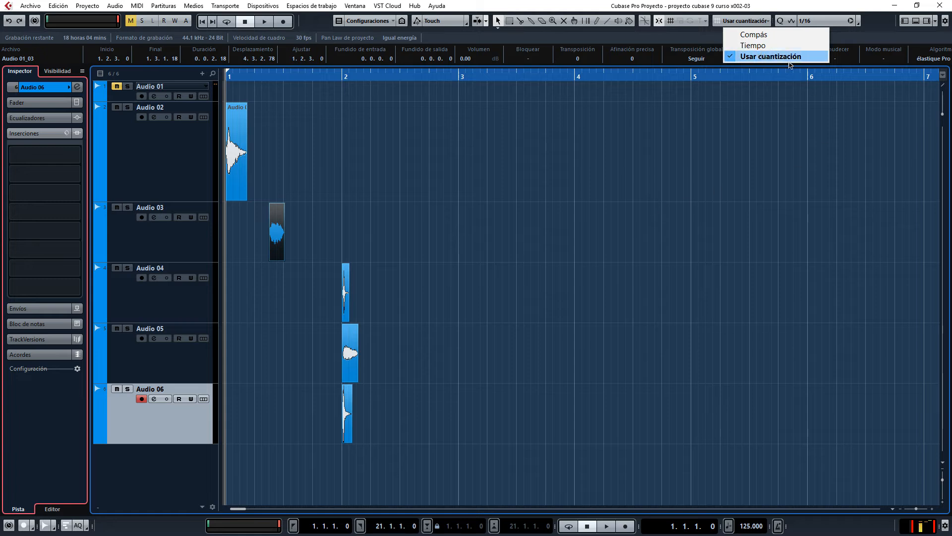
pyautogui.click(301, 226)
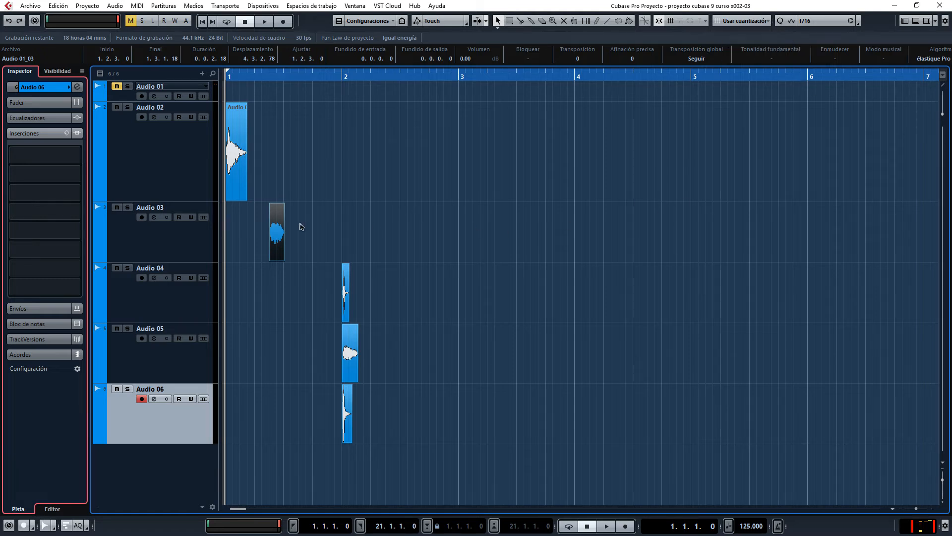
pyautogui.scroll(3, 244, 238)
pyautogui.hscroll(-1, 249, 238)
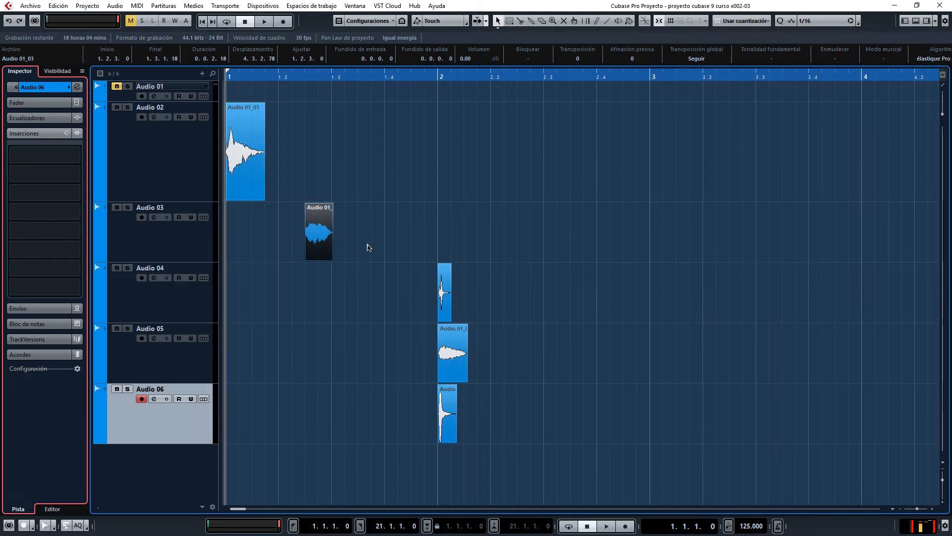
pyautogui.scroll(3, 273, 253)
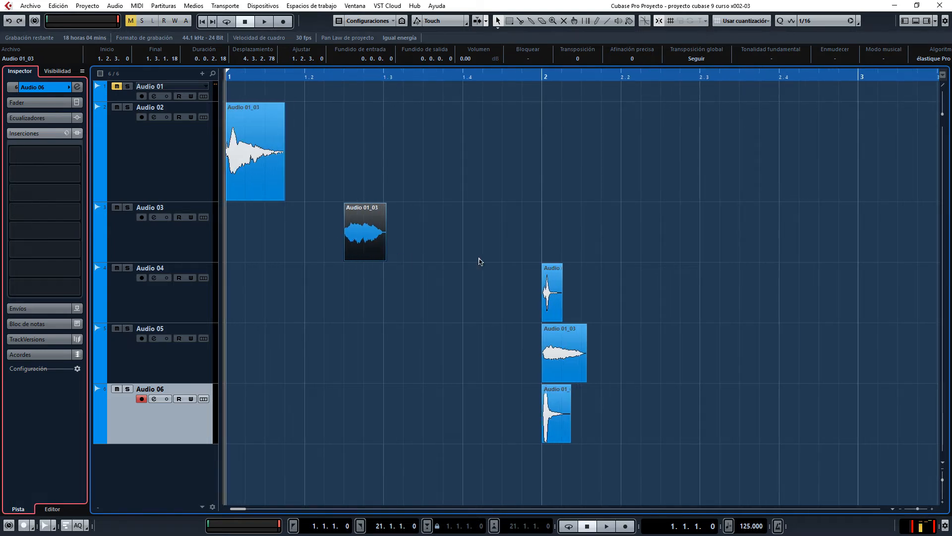
pyautogui.moveTo(355, 239); pyautogui.dragTo(572, 239)
pyautogui.click(499, 251)
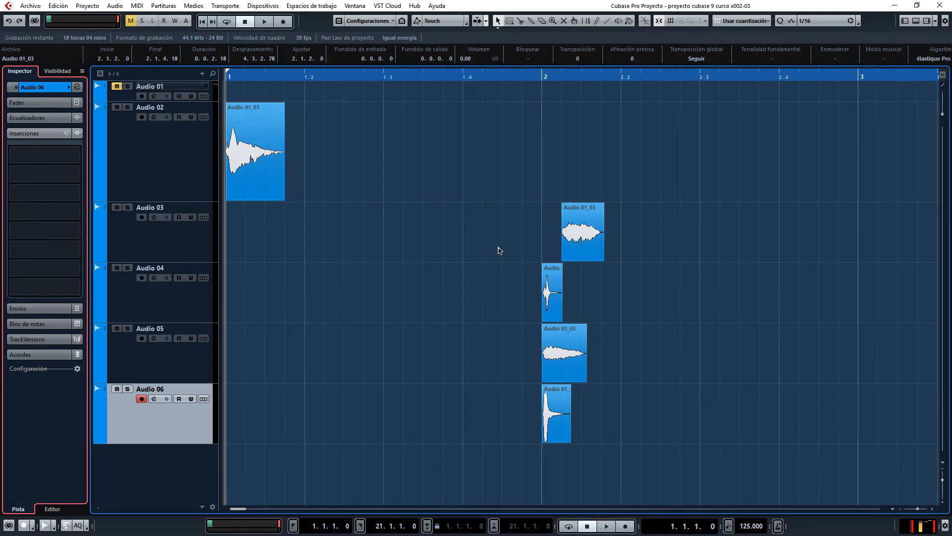
# Loop bar 1 with cycle turned on and move the four clips on Audio 03 to Audio 06 one beat later, outside the loop
pyautogui.keyDown('alt'); pyautogui.click(542, 72); pyautogui.keyUp('alt')
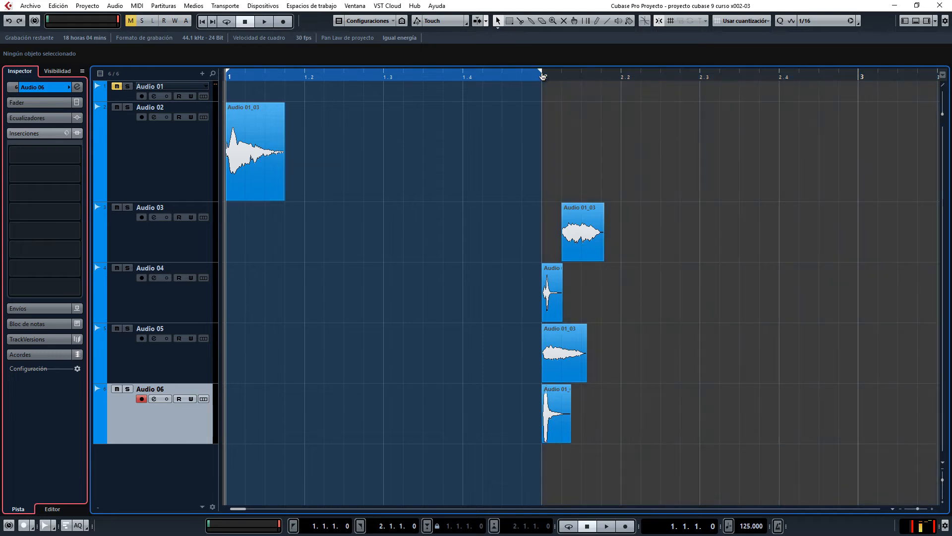
pyautogui.click(227, 22)
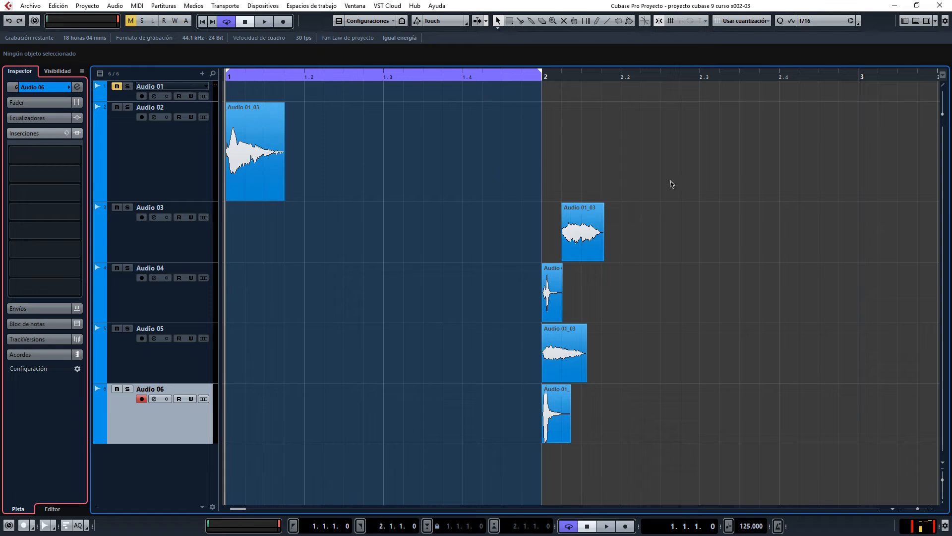
pyautogui.moveTo(672, 184); pyautogui.dragTo(636, 412)
pyautogui.click(595, 266)
pyautogui.moveTo(423, 130); pyautogui.dragTo(370, 205)
pyautogui.moveTo(587, 188); pyautogui.dragTo(583, 161)
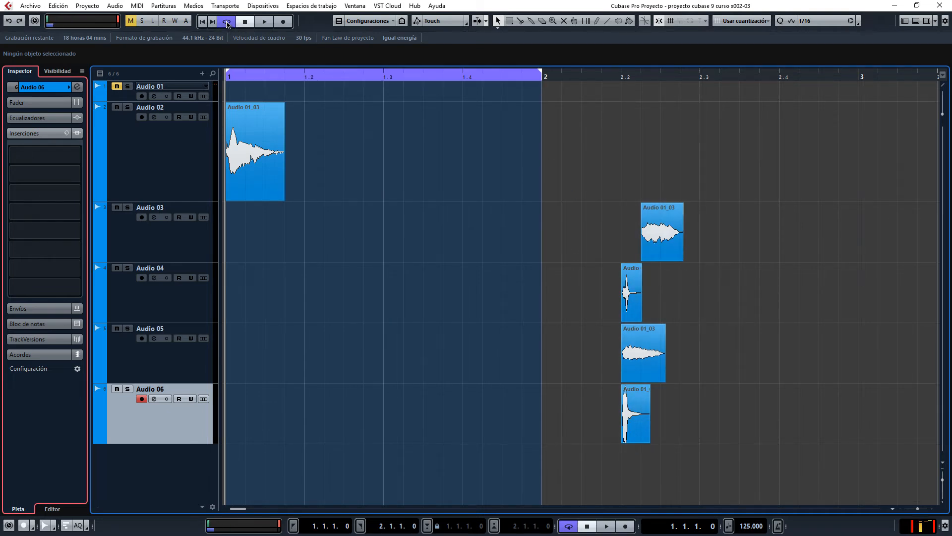
# Play the bar 1 loop to hear the Audio 02 clip repeat, and stop playback
pyautogui.moveTo(402, 78); pyautogui.dragTo(542, 86)
pyautogui.press('space')
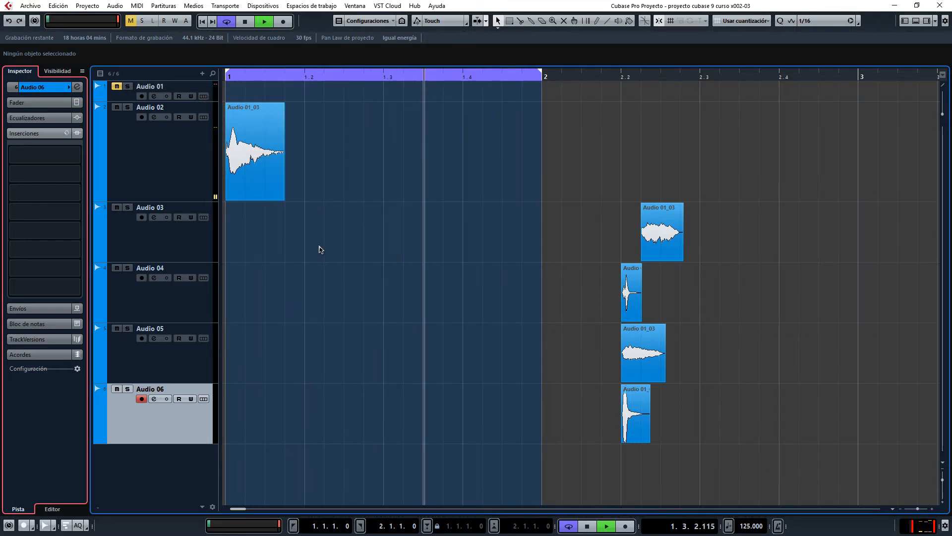
pyautogui.press('space')
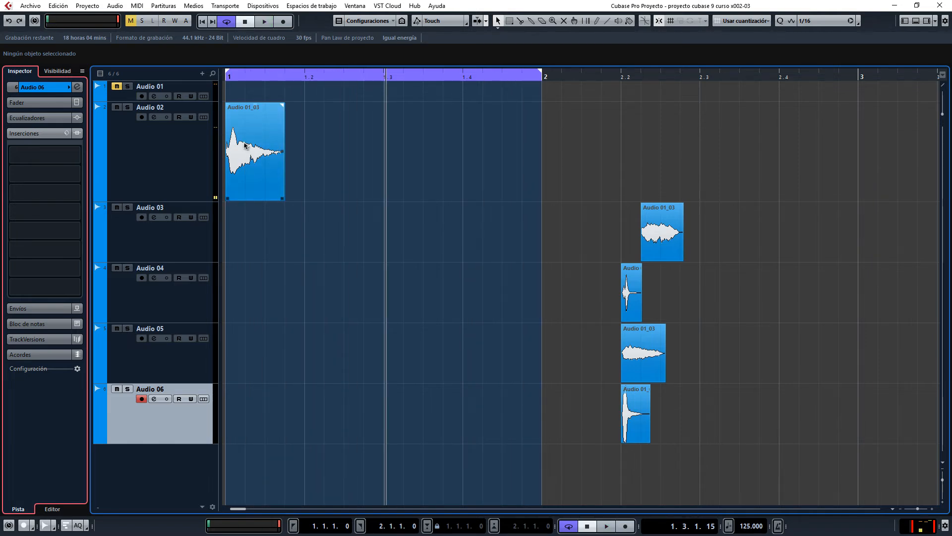
# Add a fade-out of 0.0.0.111 to the end of the Audio 02 clip
pyautogui.click(244, 147)
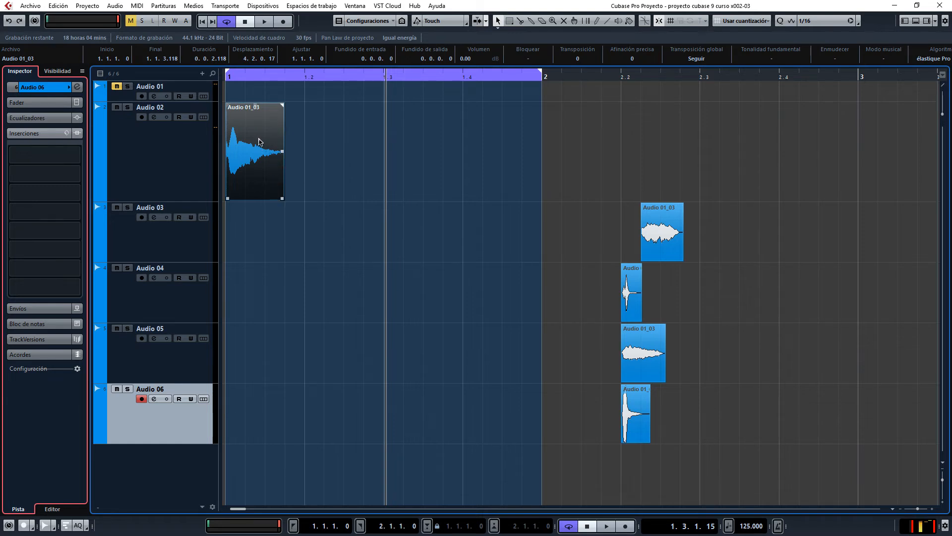
pyautogui.moveTo(281, 106); pyautogui.dragTo(266, 106)
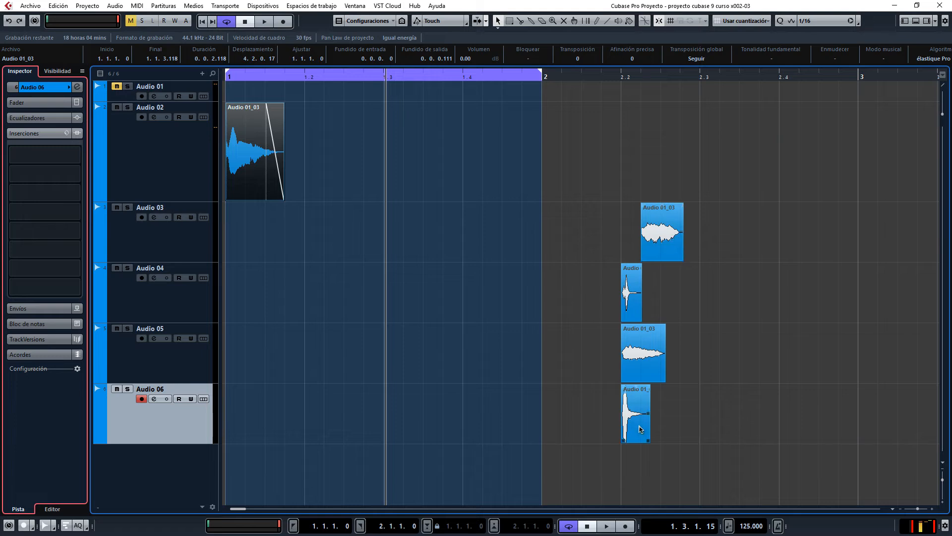
# Spread the clips across bar 2: Audio 06 at 2.1.3, Audio 05 at 2.2.3, Audio 04 at 2.3.3 and Audio 03 at 2.4.3
pyautogui.moveTo(665, 223); pyautogui.dragTo(803, 225)
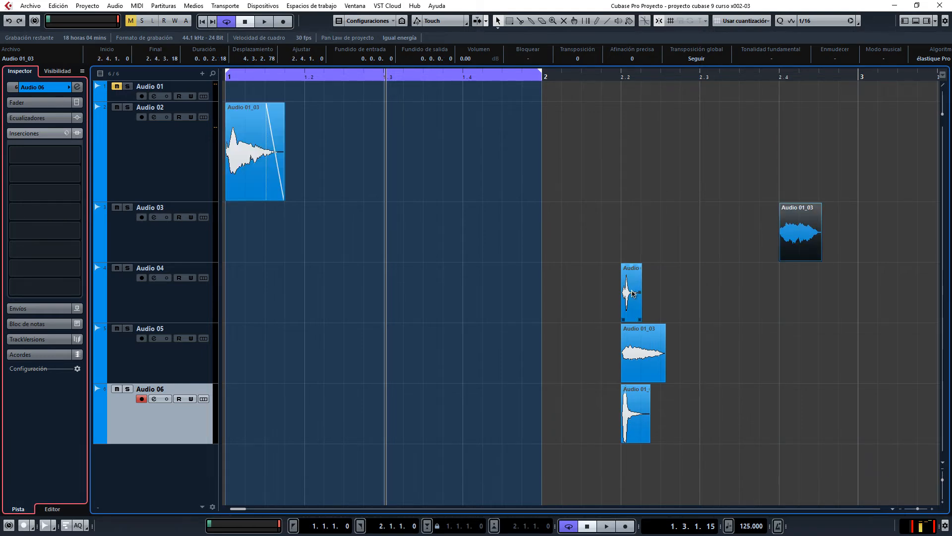
pyautogui.moveTo(634, 294); pyautogui.dragTo(712, 294)
pyautogui.moveTo(631, 431); pyautogui.dragTo(591, 431)
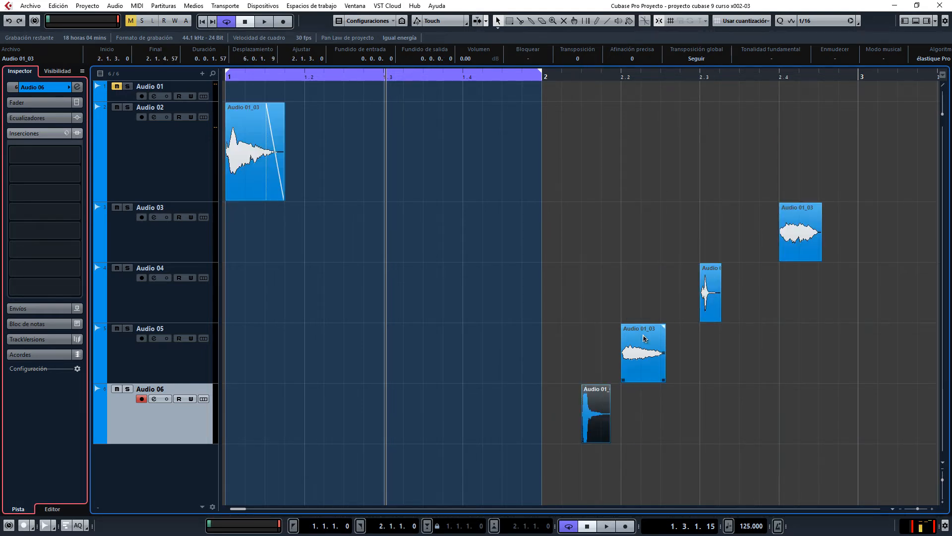
pyautogui.click(644, 337)
pyautogui.moveTo(827, 156); pyautogui.dragTo(702, 361)
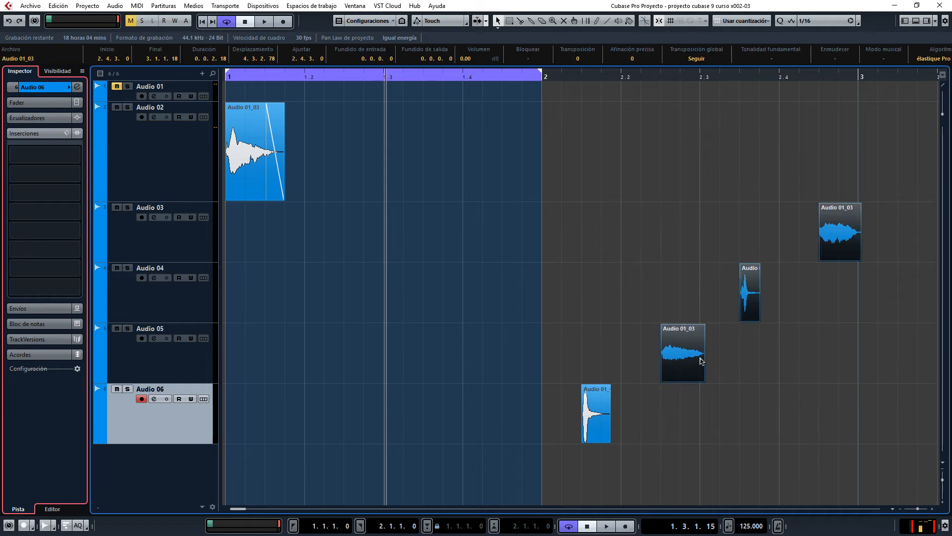
# Deselect the clips and play bar 2 from just before its start to hear the spread-out sounds, then stop playback
pyautogui.click(614, 92)
pyautogui.click(570, 75)
pyautogui.press('space')
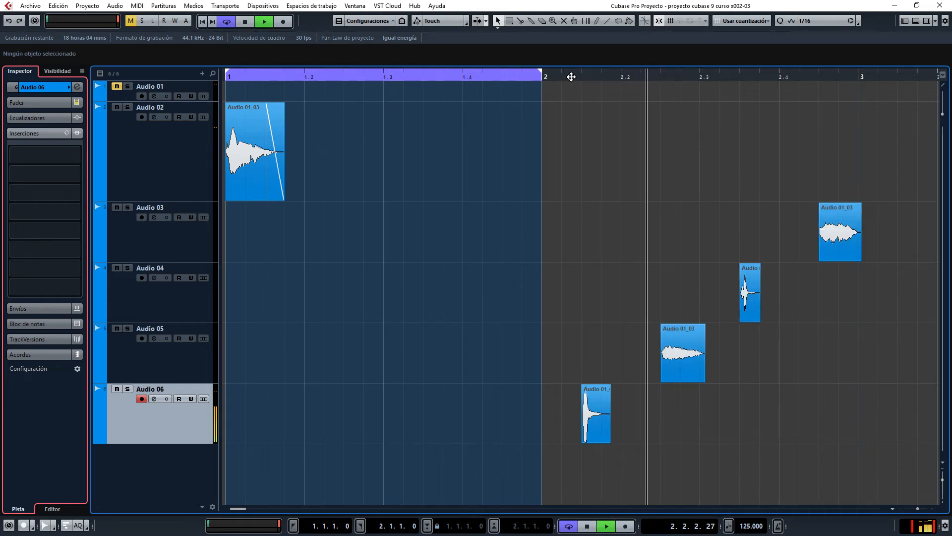
pyautogui.press('space')
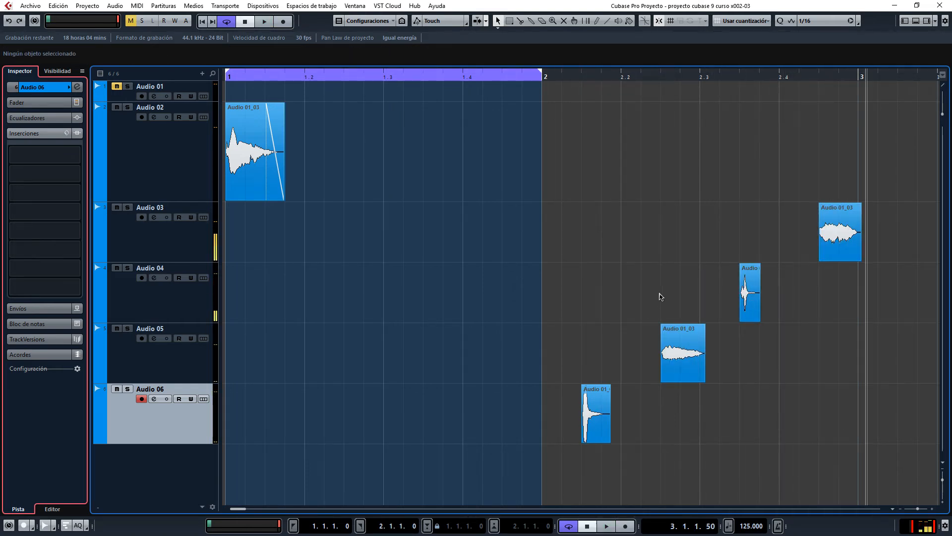
# Place the Audio 04 clip at 1.2.1 with a copy at 1.4.1, and play the bar 1 loop
pyautogui.click(742, 294)
pyautogui.moveTo(751, 292); pyautogui.dragTo(486, 297)
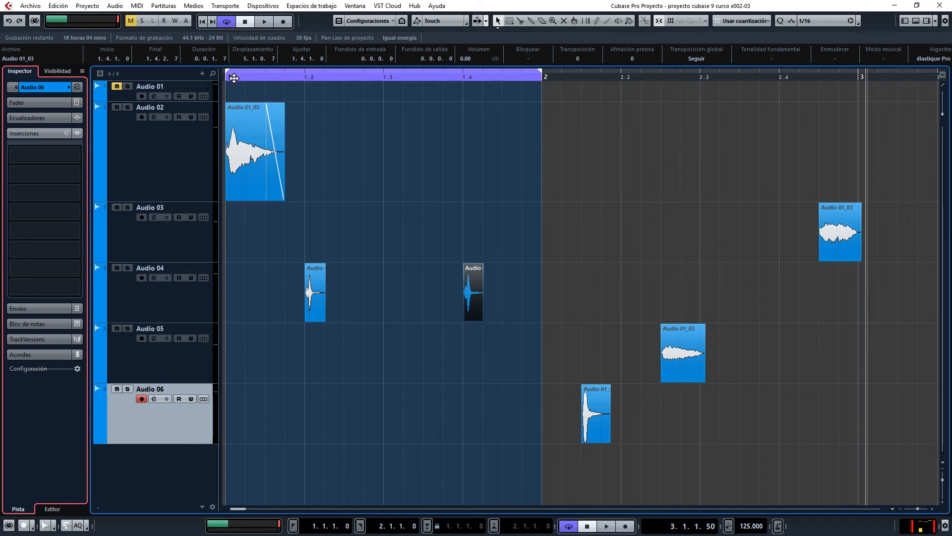
pyautogui.press('space')
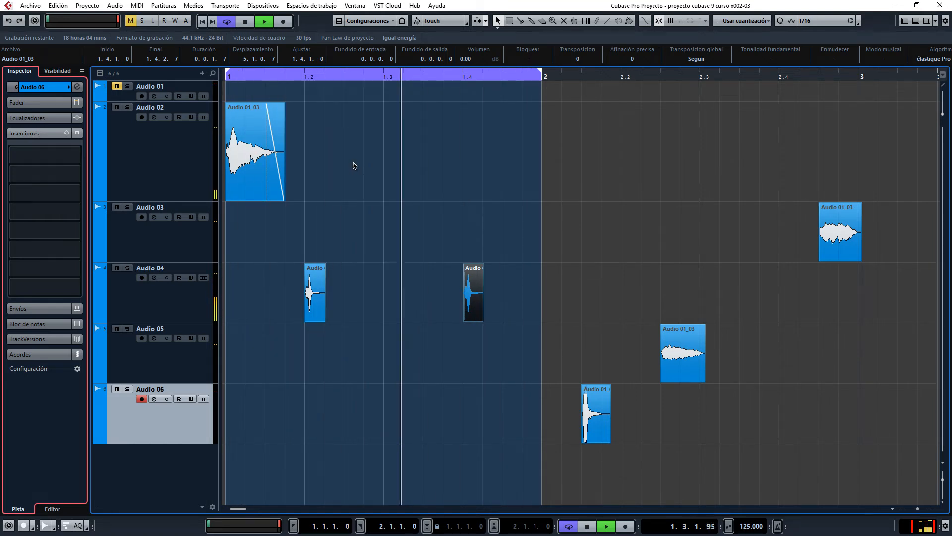
pyautogui.press('space')
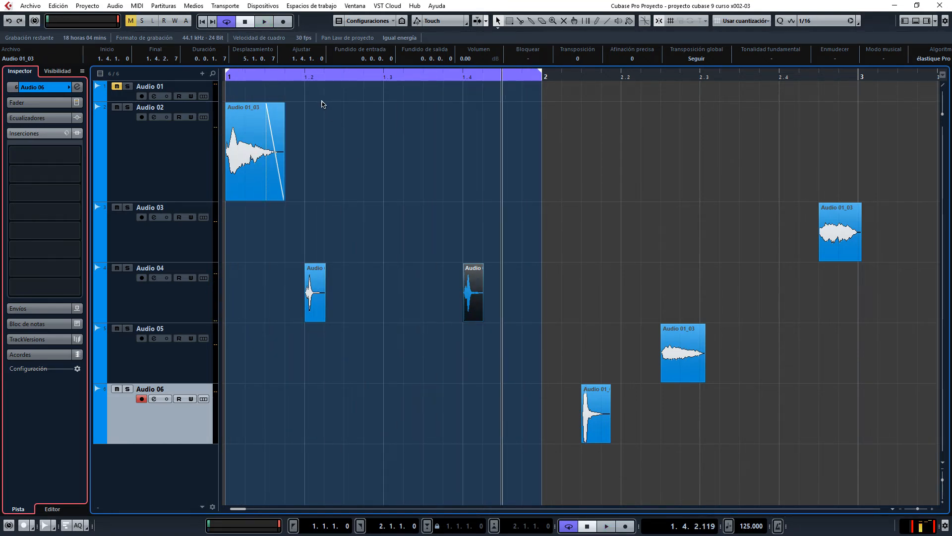
# Return to the start of bar 1, show the floating transport panel to compare its metronome control, and hide the panel again
pyautogui.click(231, 77)
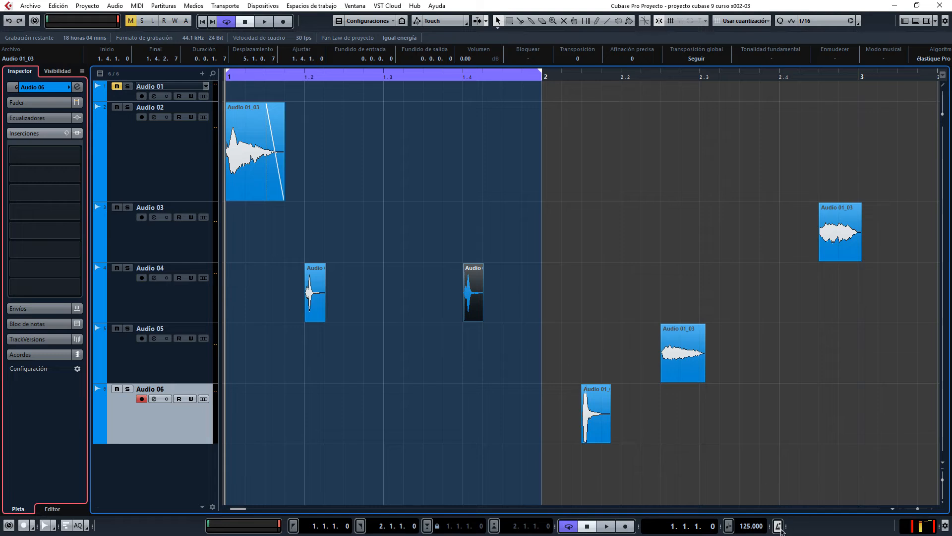
pyautogui.press('F2')
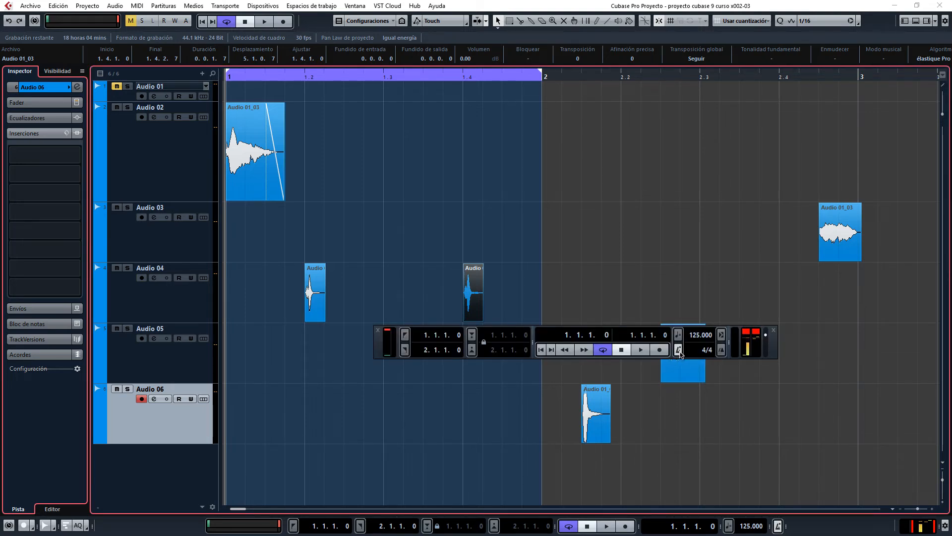
pyautogui.moveTo(675, 329); pyautogui.dragTo(776, 490)
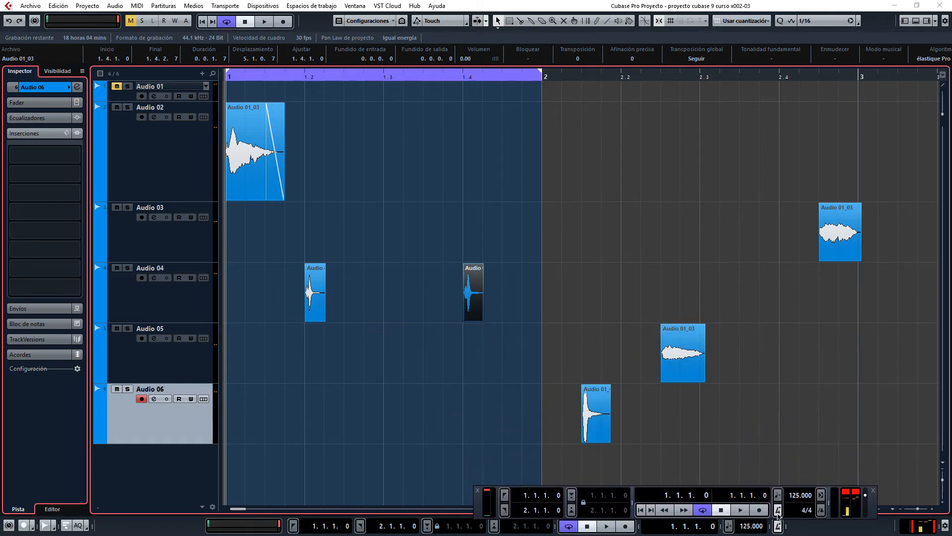
pyautogui.moveTo(485, 508); pyautogui.dragTo(335, 494)
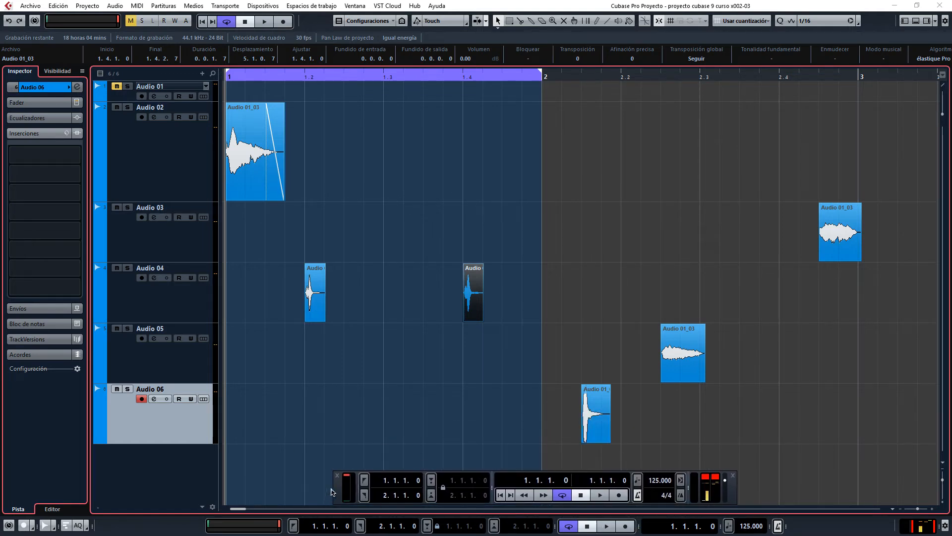
pyautogui.moveTo(331, 492); pyautogui.dragTo(424, 293)
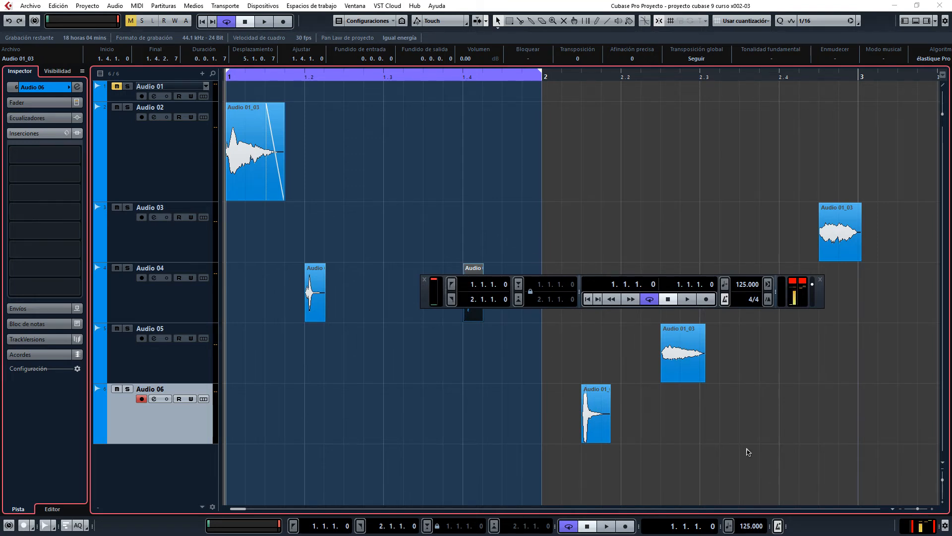
pyautogui.press('F2')
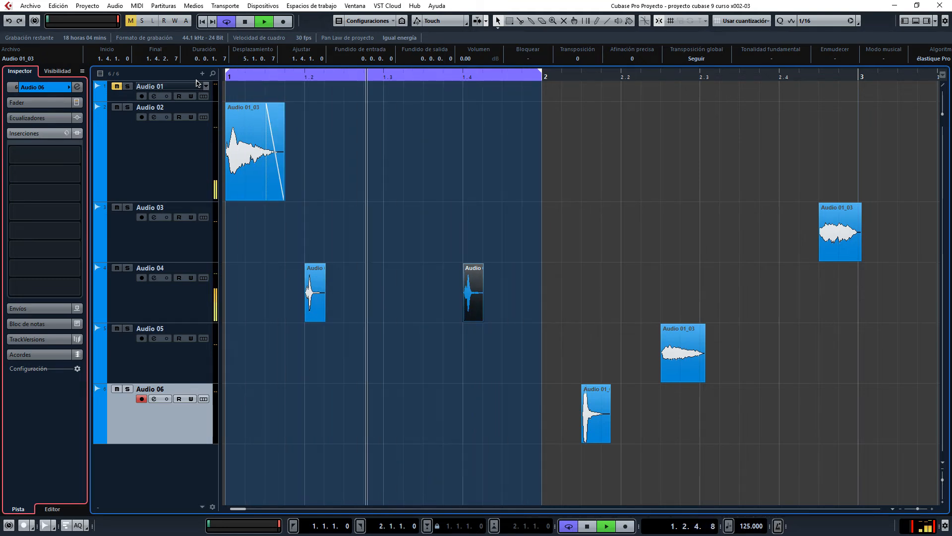
# Stop the loop, play the remaining clips in bar 2 from just before its start, and stop playback
pyautogui.press('space')
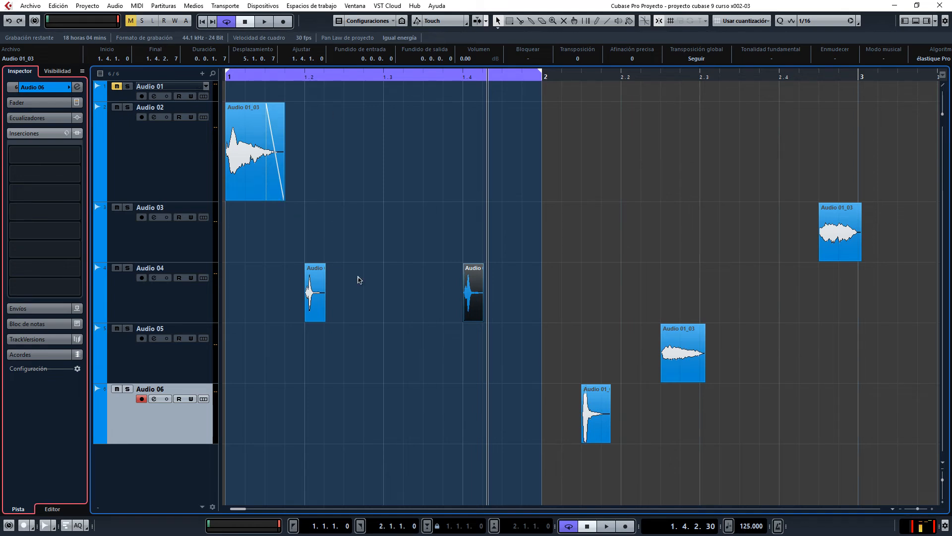
pyautogui.doubleClick(569, 76)
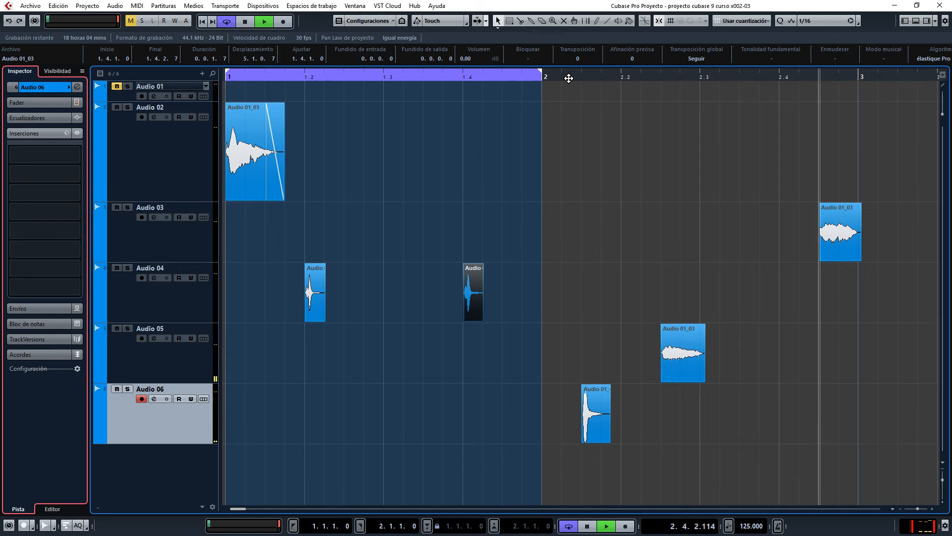
pyautogui.press('space')
# Move the Audio 03 clip from bar 2 to position 1.1.3 inside the loop
pyautogui.click(827, 245)
pyautogui.click(827, 245)
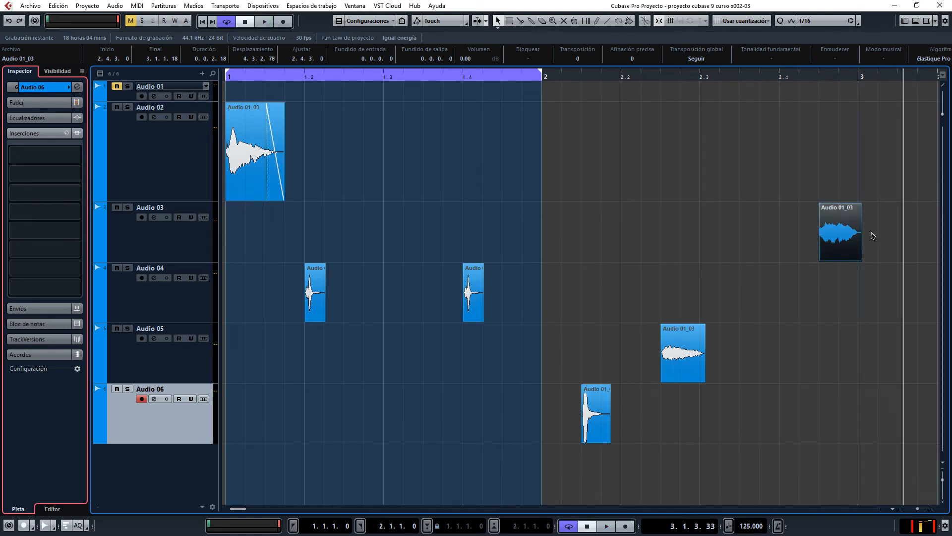
pyautogui.moveTo(852, 233); pyautogui.dragTo(290, 231)
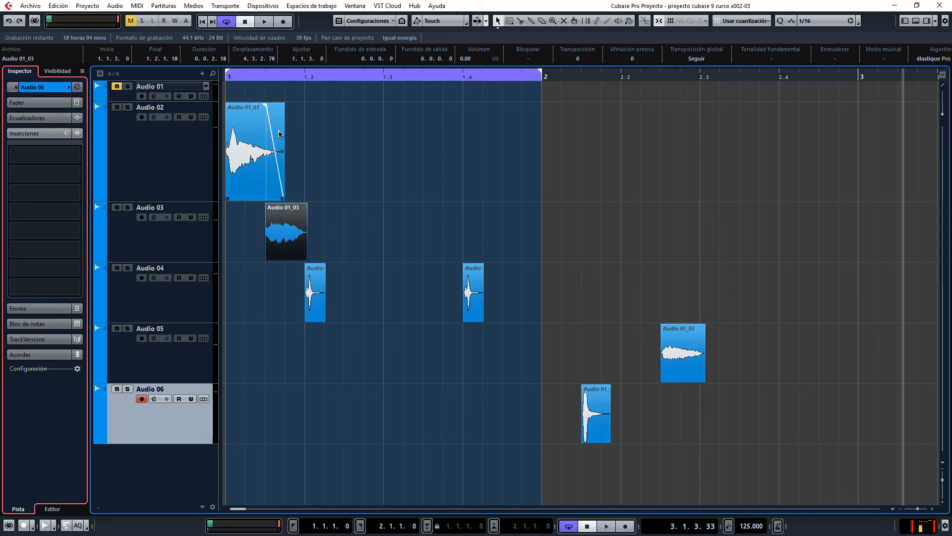
# Trim the end of the Audio 03 clip to a length of 0.0.2.0 and add a fade-out of 0.0.0.115
pyautogui.click(266, 77)
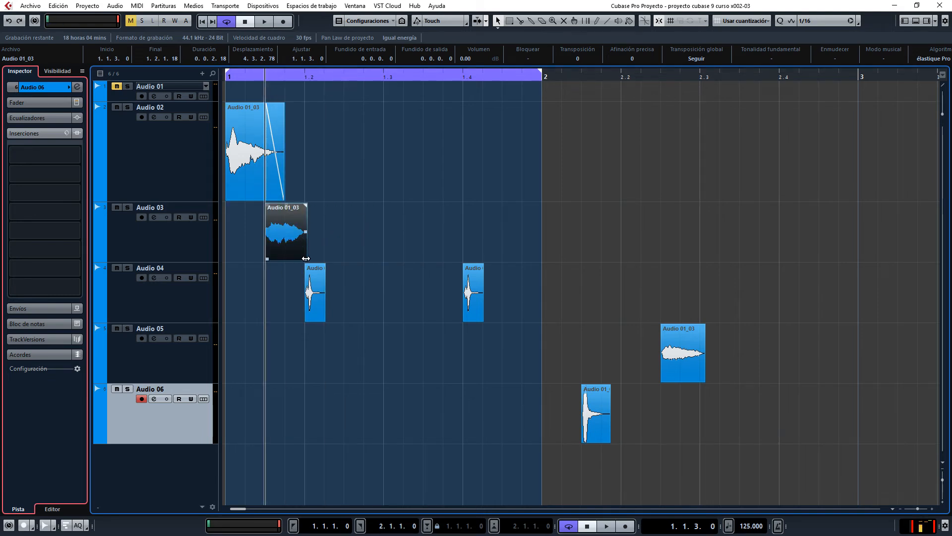
pyautogui.moveTo(306, 258); pyautogui.dragTo(304, 259)
pyautogui.moveTo(303, 205); pyautogui.dragTo(286, 204)
# Copy the trimmed Audio 03 clip to 1.2.3, 1.3.3 and 1.4.3, and clear the selection
pyautogui.moveTo(296, 240); pyautogui.dragTo(359, 237)
pyautogui.moveTo(359, 237); pyautogui.dragTo(516, 237)
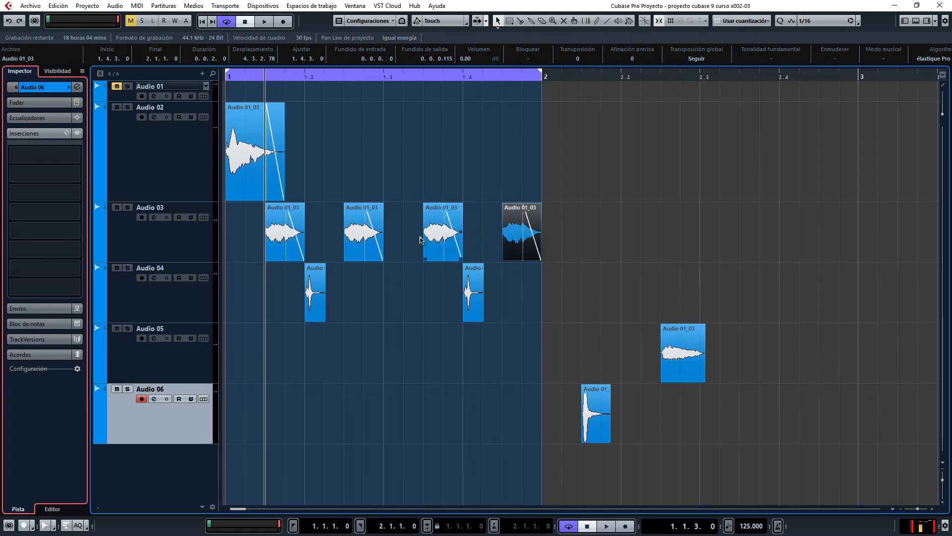
pyautogui.click(378, 289)
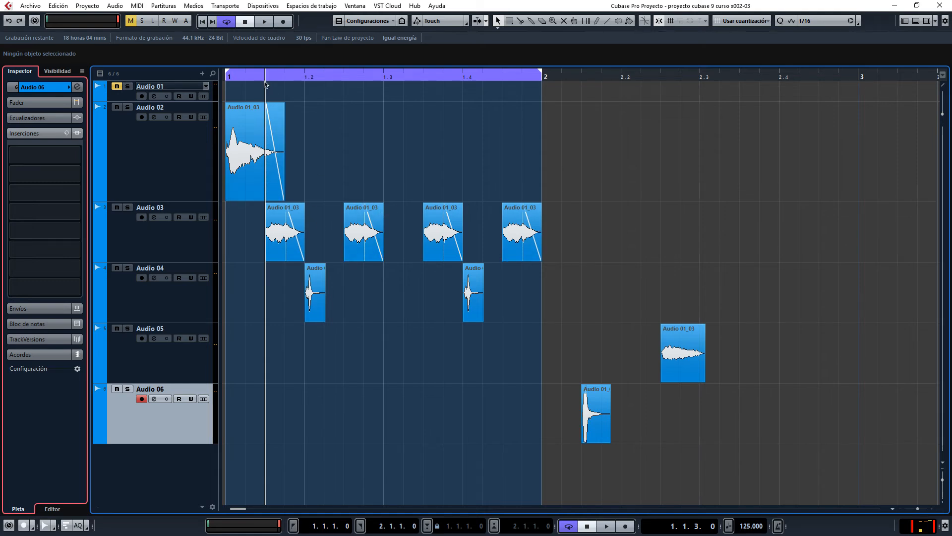
# Highlight the clips on Audio 02, Audio 03 and Audio 04 in turn, and play the bar 1 loop
pyautogui.click(244, 142)
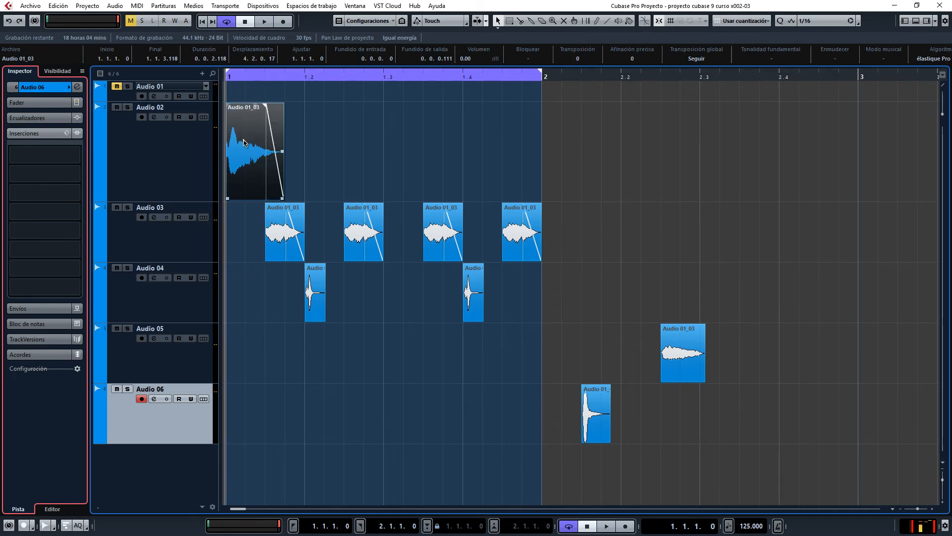
pyautogui.moveTo(243, 219); pyautogui.dragTo(591, 230)
pyautogui.moveTo(544, 310); pyautogui.dragTo(305, 296)
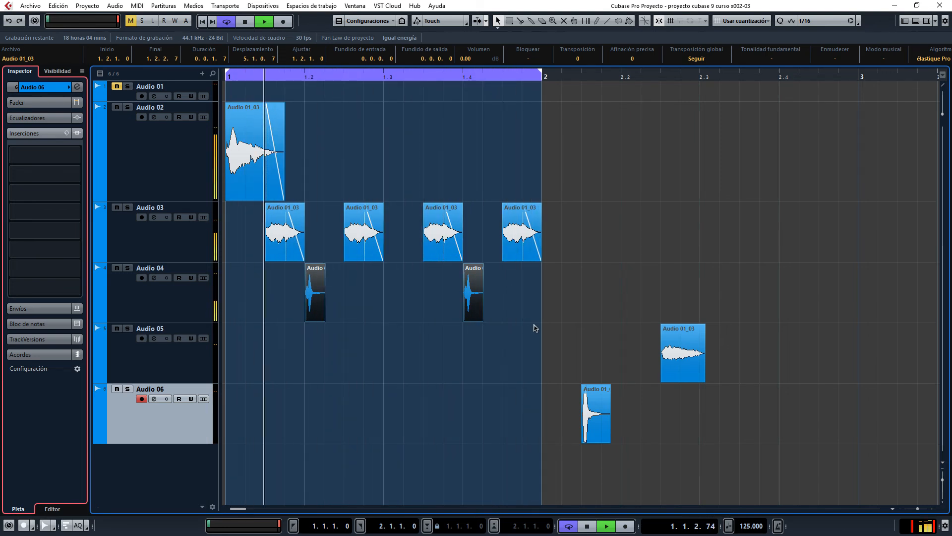
pyautogui.press('space')
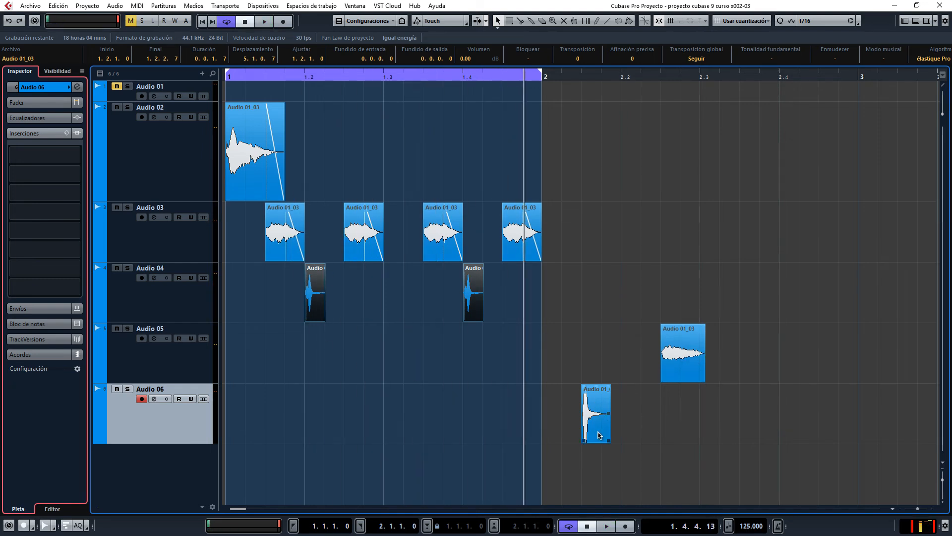
# Move the Audio 06 clip to position 1.3.1 and play the bar 1 loop to hear it
pyautogui.moveTo(594, 412); pyautogui.dragTo(395, 400)
pyautogui.press('space')
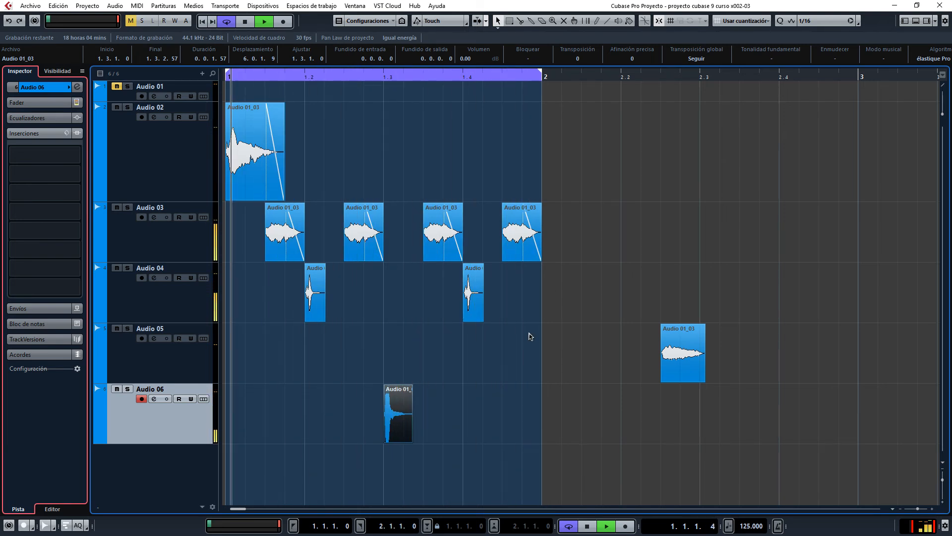
pyautogui.press('space')
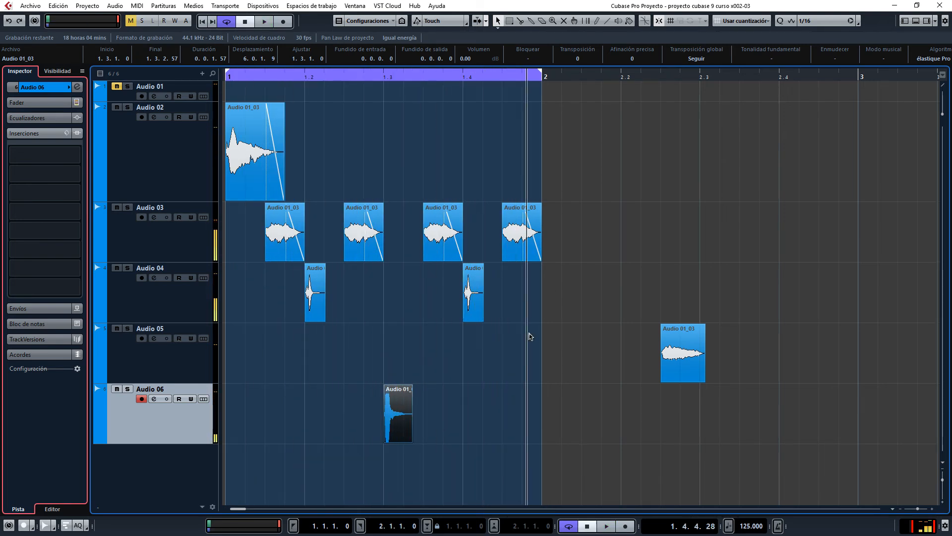
# Delete the last Audio 03 clip at 1.4.3 and move the Audio 05 clip to that position
pyautogui.click(511, 238)
pyautogui.moveTo(490, 218); pyautogui.dragTo(271, 232)
pyautogui.click(524, 225)
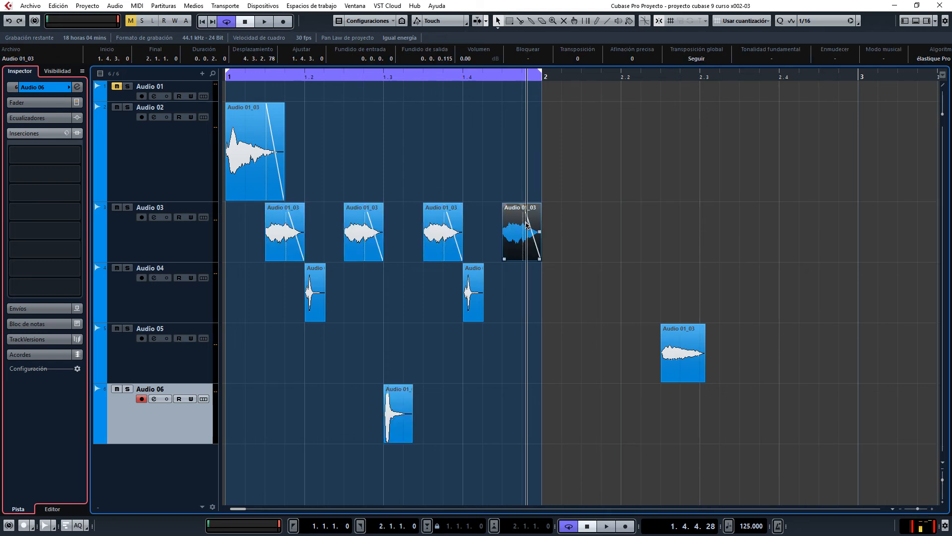
pyautogui.press('Delete')
pyautogui.moveTo(697, 366); pyautogui.dragTo(540, 365)
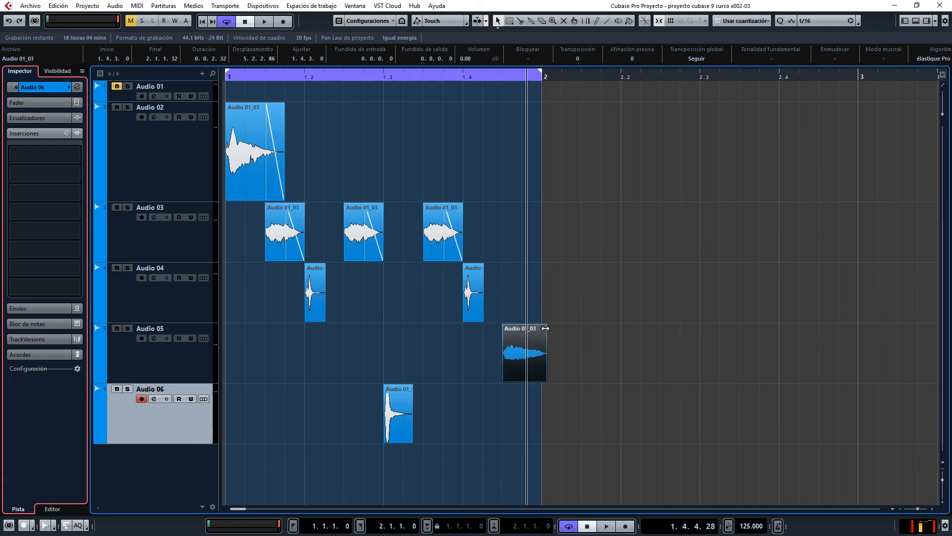
# Trim the end of the Audio 05 clip to the start of bar 2 and add a fade-out of 0.0.0.100
pyautogui.click(543, 77)
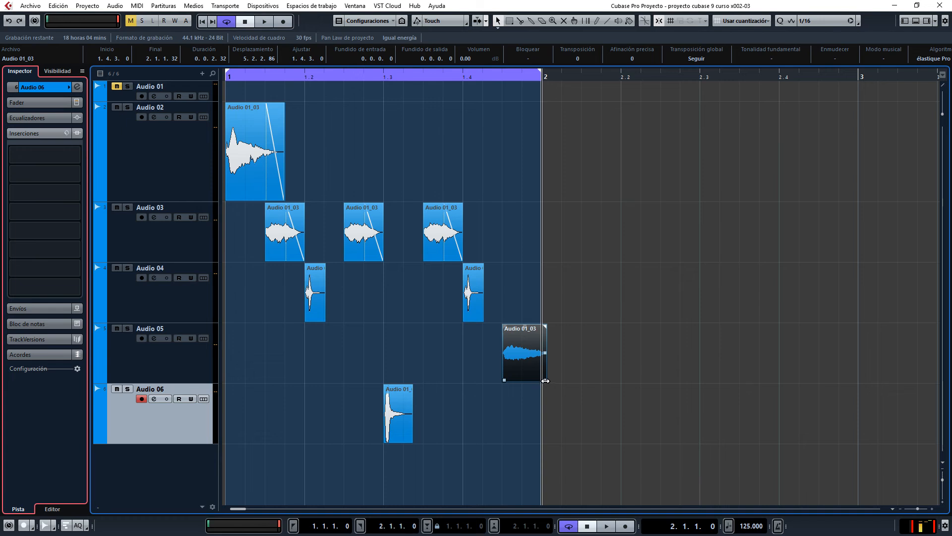
pyautogui.moveTo(545, 380); pyautogui.dragTo(537, 381)
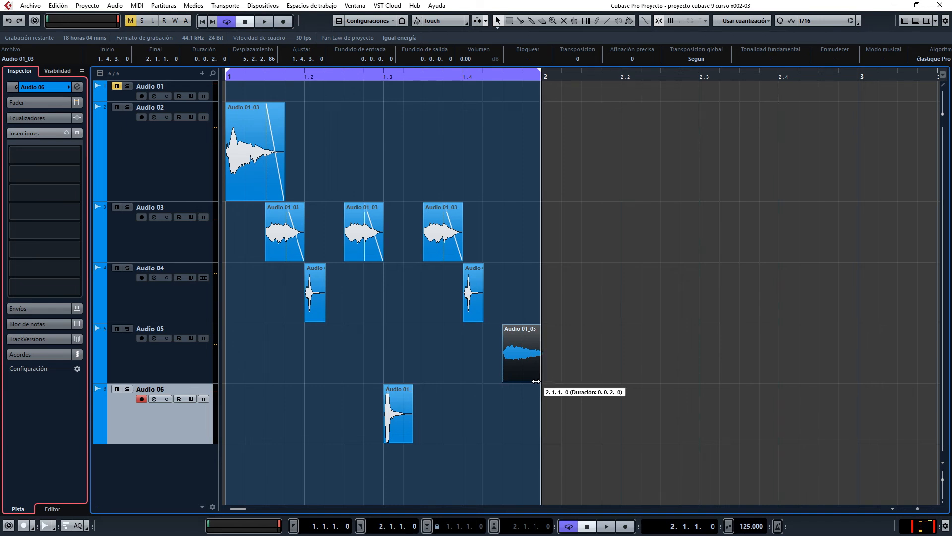
pyautogui.moveTo(539, 326); pyautogui.dragTo(527, 326)
# Play the complete bar 1 loop, check the Audio 06 clip, and restart playback from the start of bar 1 with nothing selected
pyautogui.press('space')
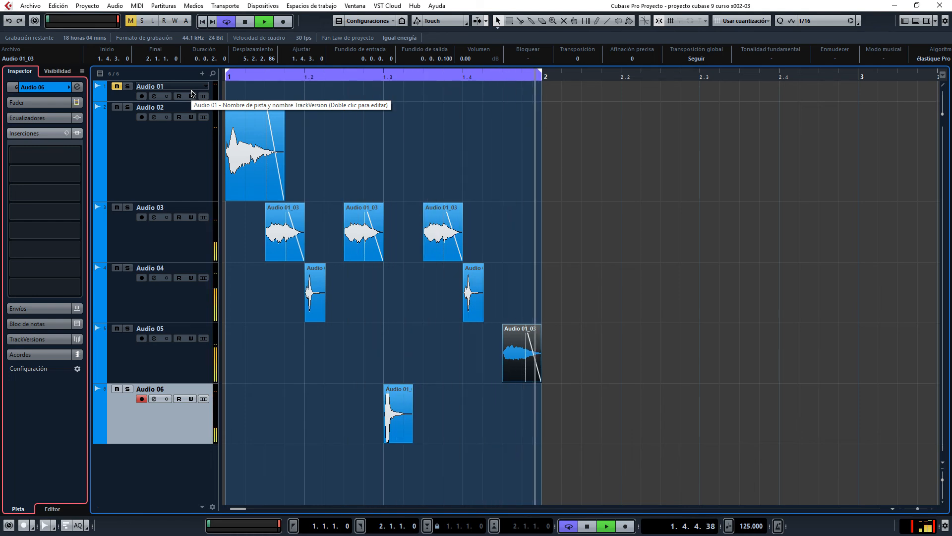
pyautogui.press('space')
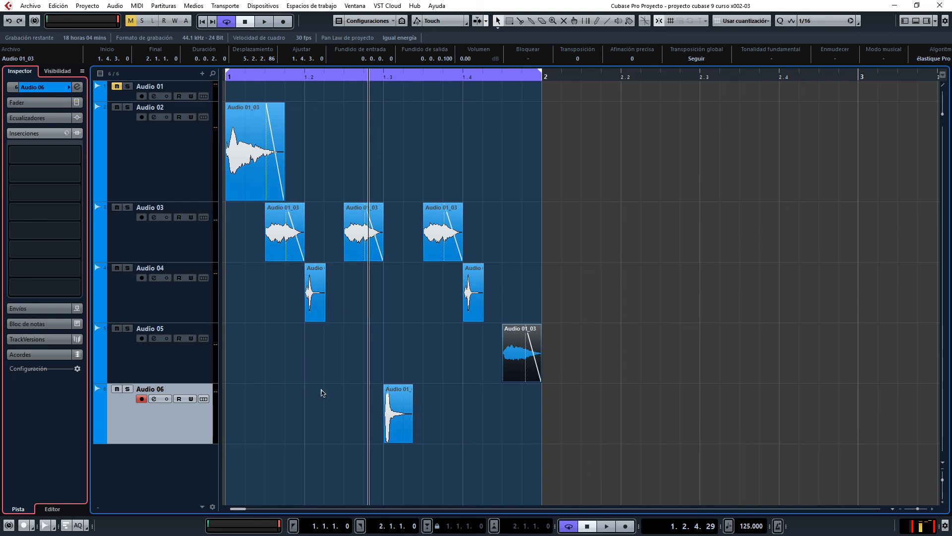
pyautogui.moveTo(323, 393); pyautogui.dragTo(436, 437)
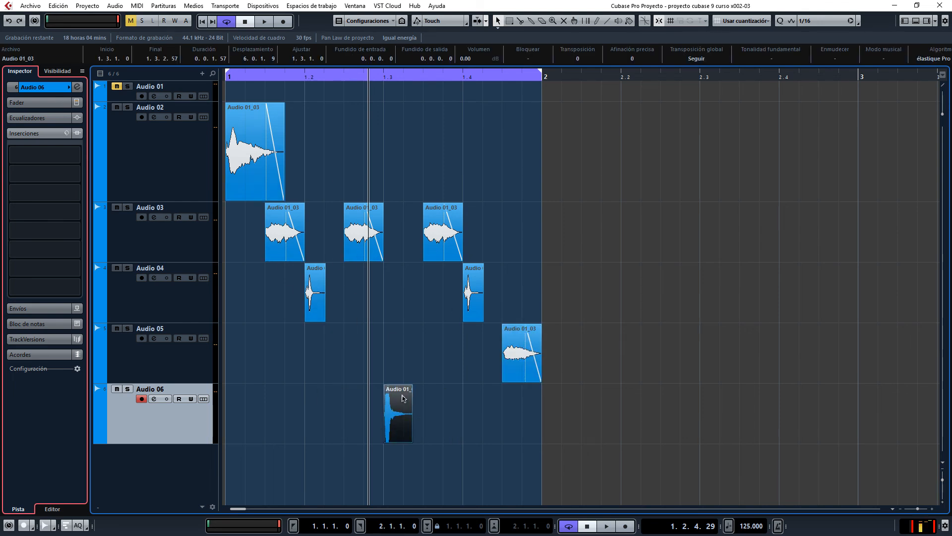
pyautogui.click(368, 432)
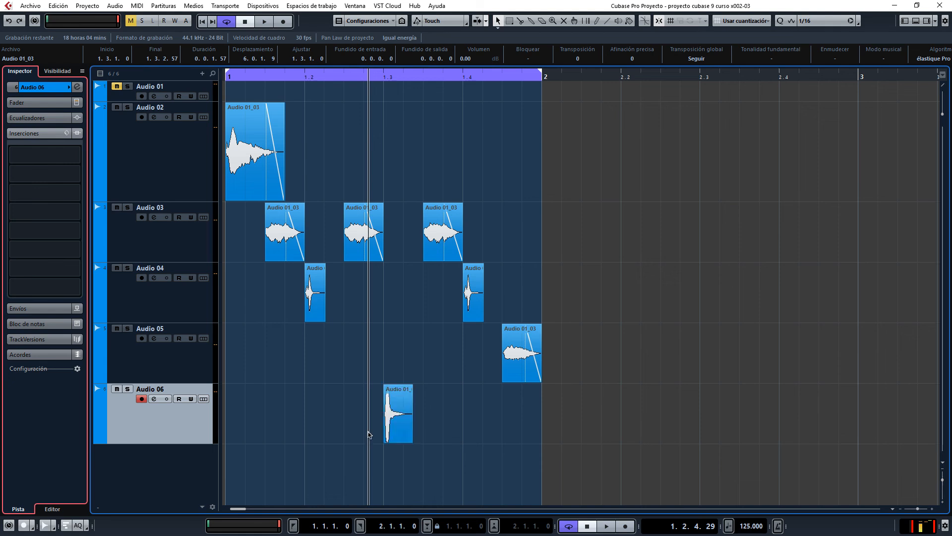
pyautogui.click(230, 74)
pyautogui.press('space')
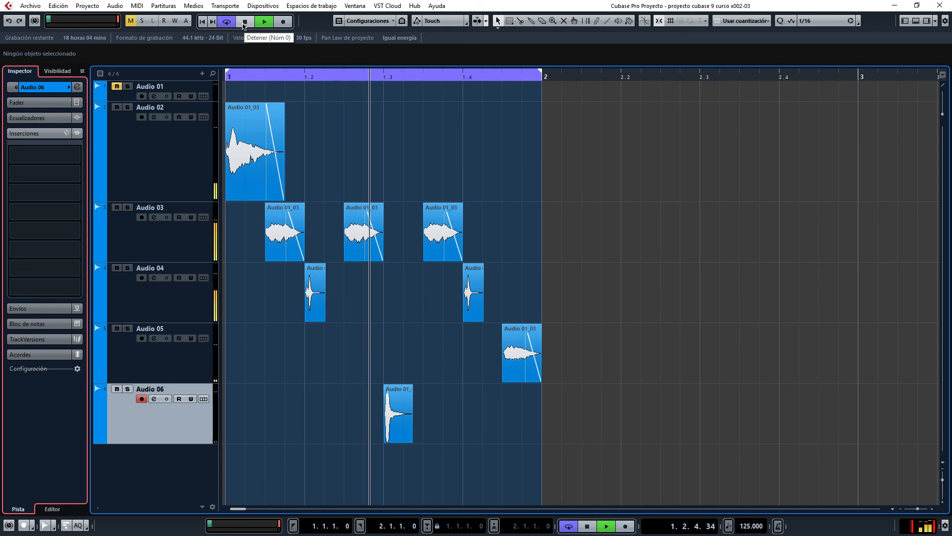
# Stop the loop, solo the Audio 06 track to hear its clip from just before 1.3, and turn the solo off again
pyautogui.click(244, 23)
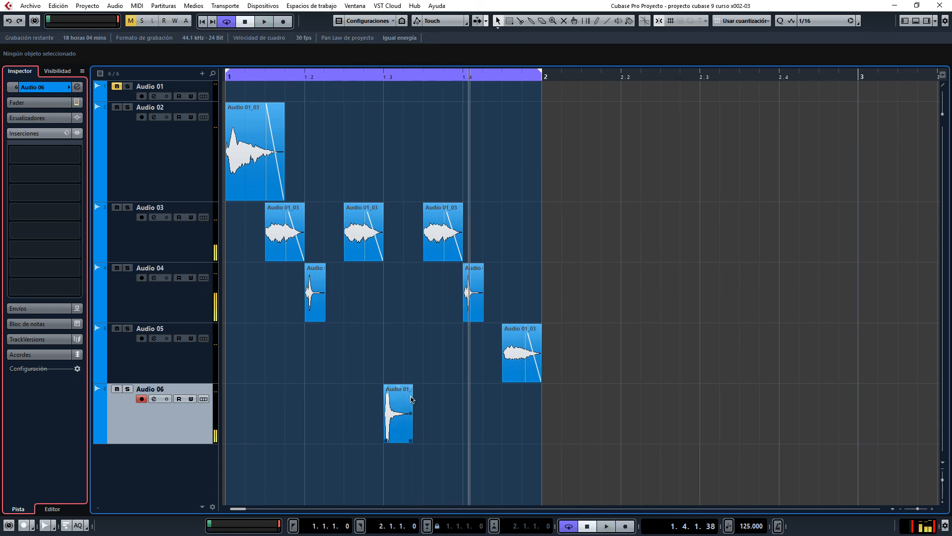
pyautogui.click(127, 390)
pyautogui.click(378, 79)
pyautogui.press('space')
pyautogui.click(378, 79)
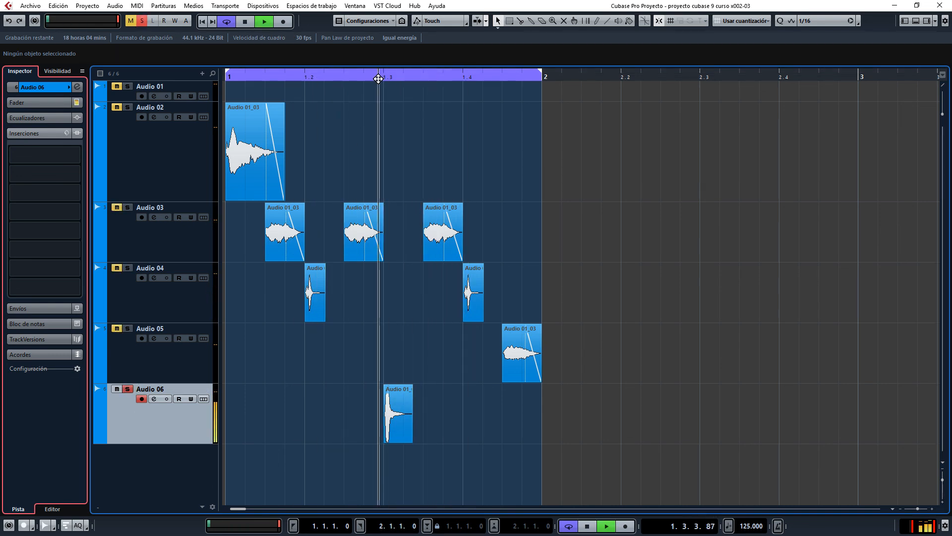
pyautogui.press('space')
pyautogui.click(127, 389)
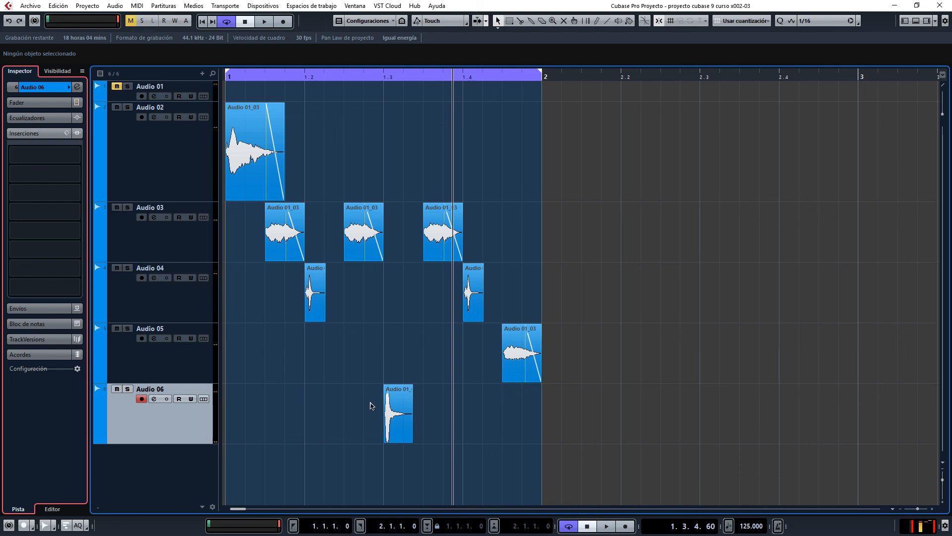
# Lower the Audio 06 clip's volume to -8.49 dB and raise it slightly while the bar 1 loop plays
pyautogui.click(397, 409)
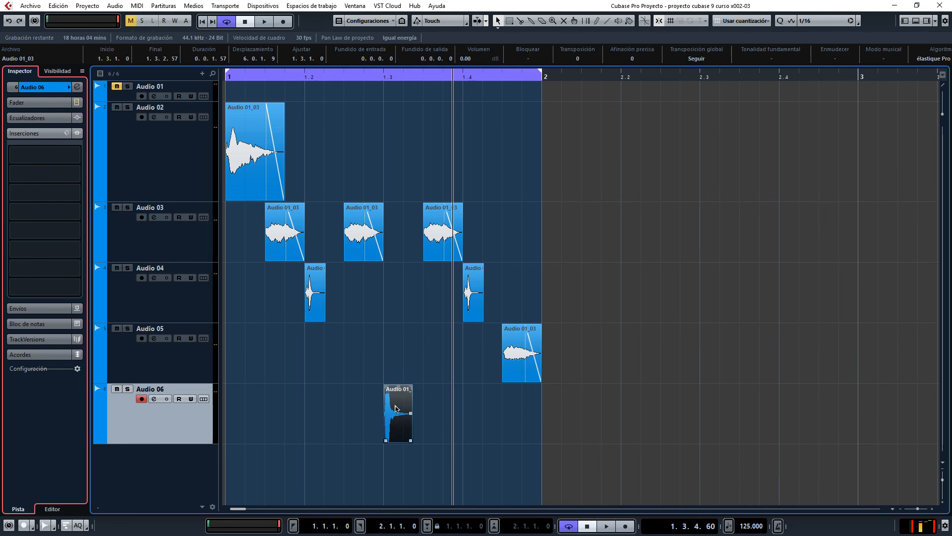
pyautogui.moveTo(398, 387); pyautogui.dragTo(397, 412)
pyautogui.moveTo(396, 410)
pyautogui.mouseDown()
pyautogui.moveTo(376, 288)
pyautogui.moveTo(354, 231)
pyautogui.moveTo(314, 232)
pyautogui.moveTo(395, 425)
pyautogui.mouseUp()
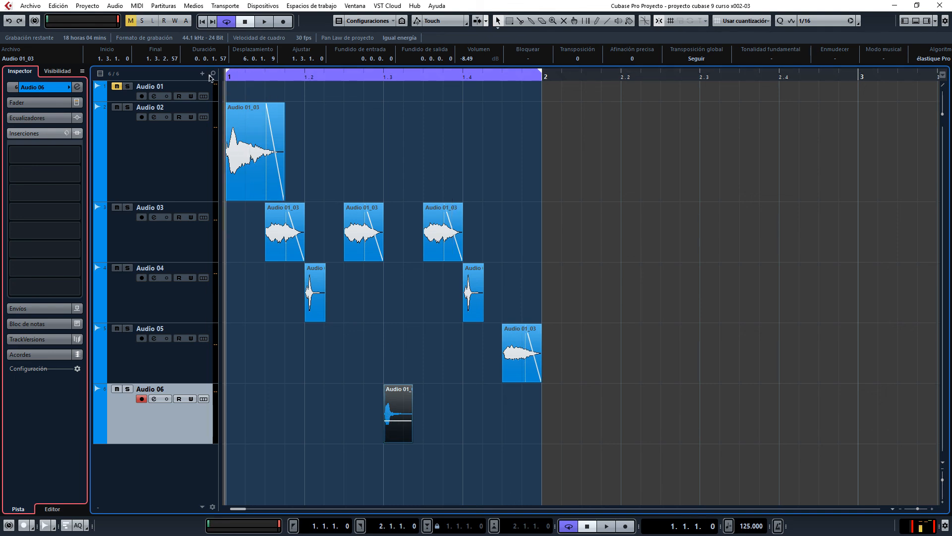
pyautogui.click(265, 21)
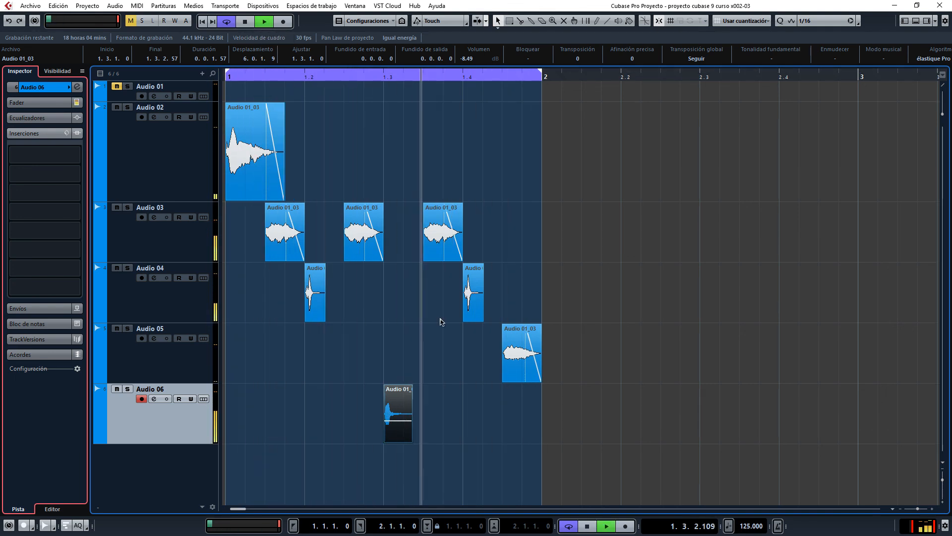
pyautogui.moveTo(395, 426)
pyautogui.moveTo(400, 425); pyautogui.dragTo(397, 419)
# Lower the Audio 02 clip's volume to -5.89 dB while the loop plays
pyautogui.click(254, 185)
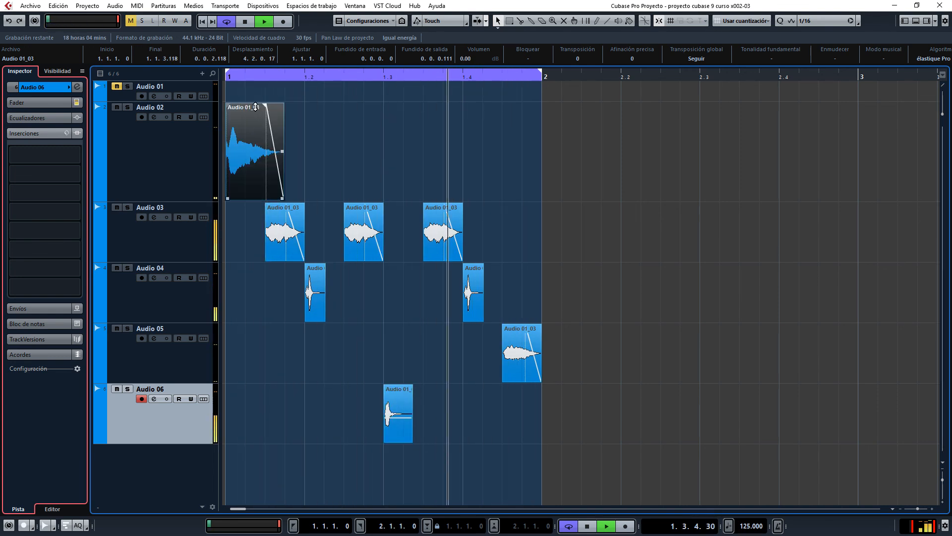
pyautogui.moveTo(254, 103); pyautogui.dragTo(254, 141)
pyautogui.moveTo(251, 151); pyautogui.dragTo(251, 152)
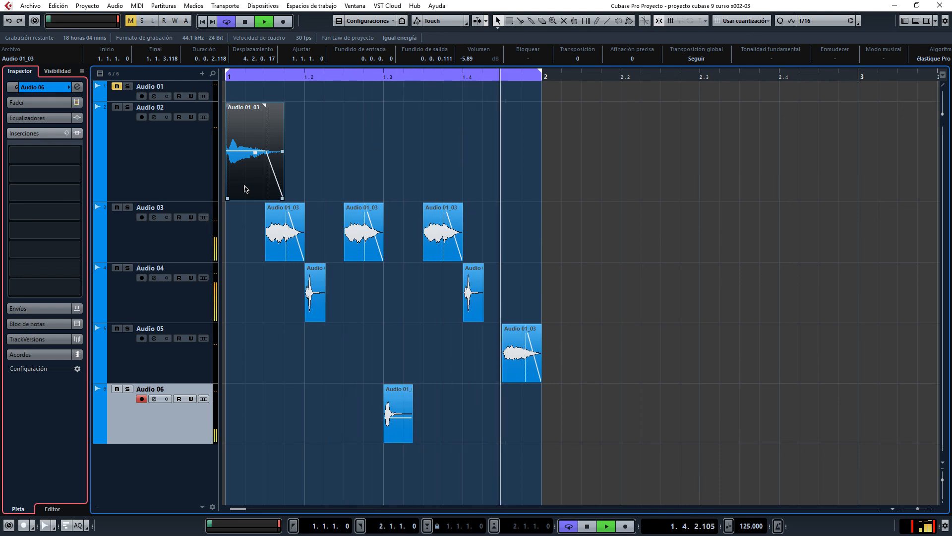
# Stop playback, deselect the Audio 02 clip and save the project under its current name
pyautogui.click(245, 21)
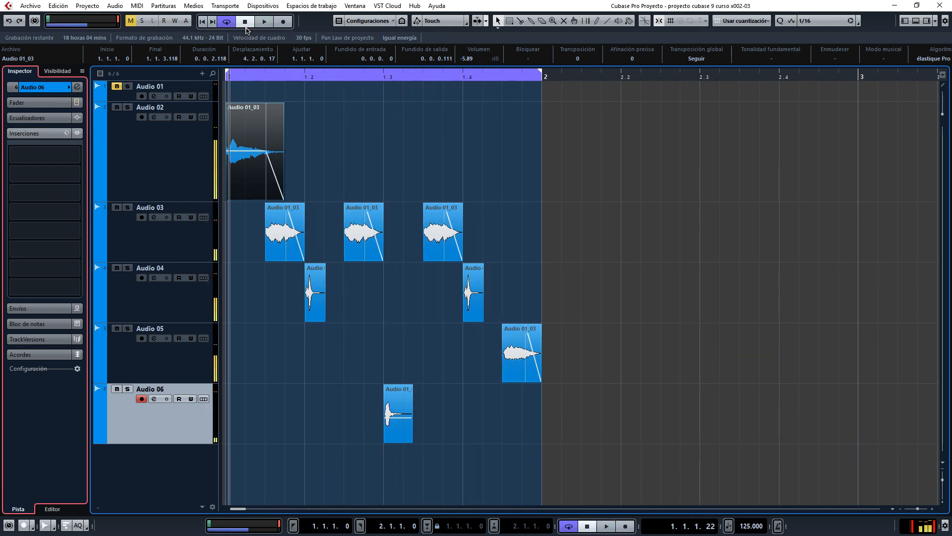
pyautogui.click(293, 177)
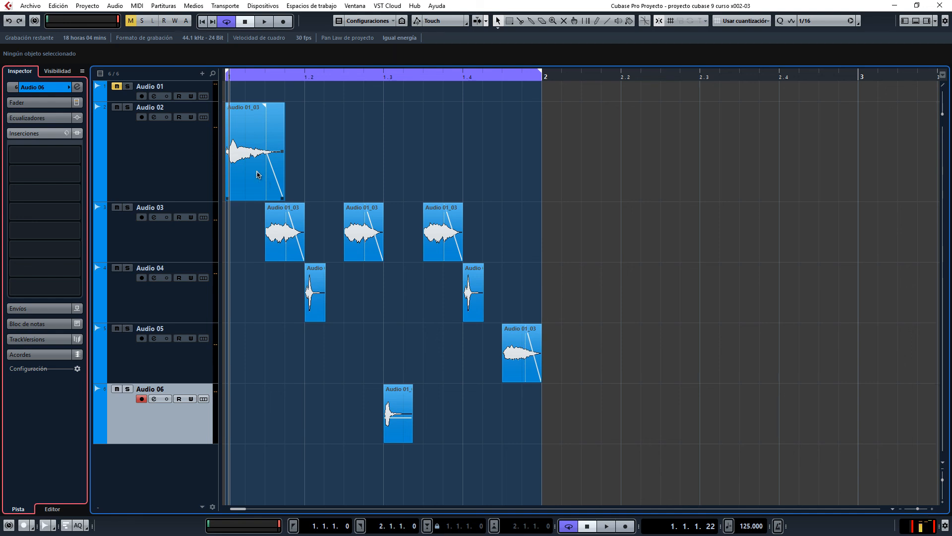
pyautogui.click(31, 6)
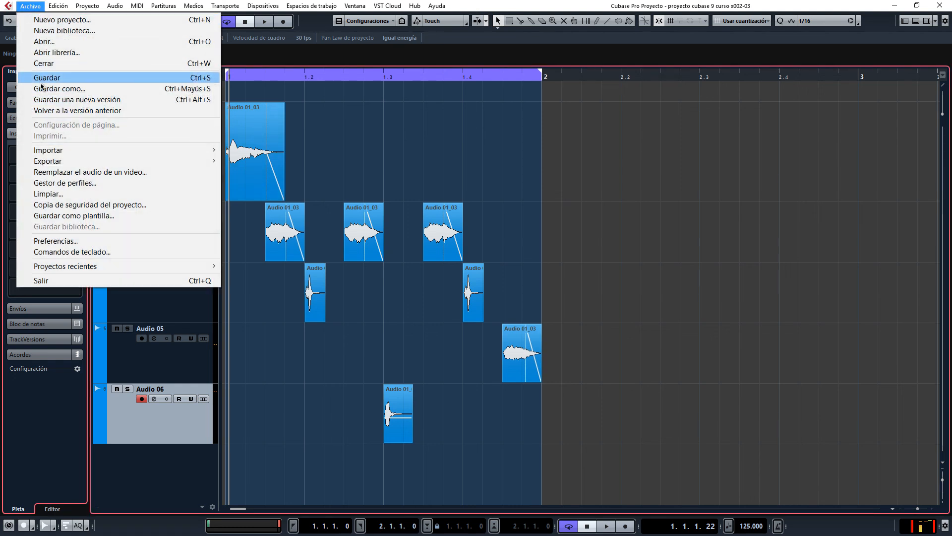
pyautogui.click(42, 77)
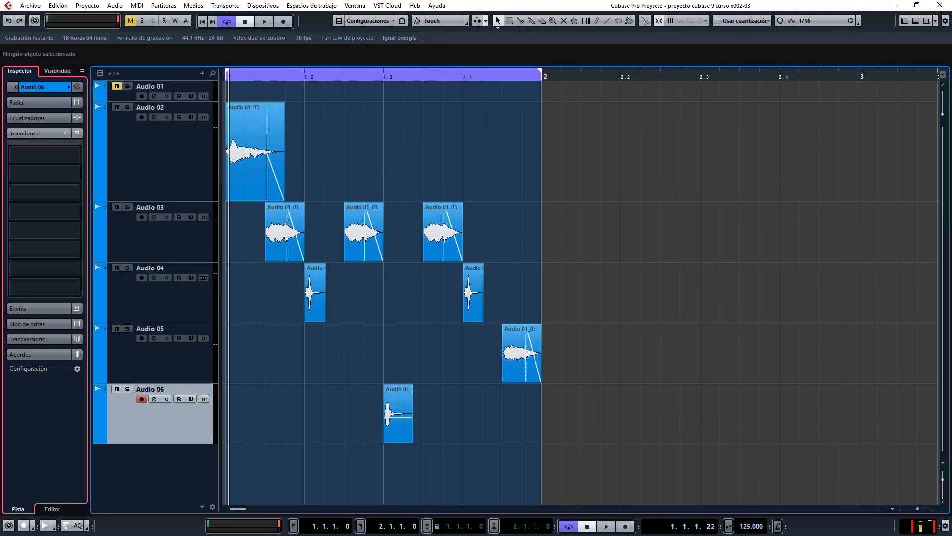